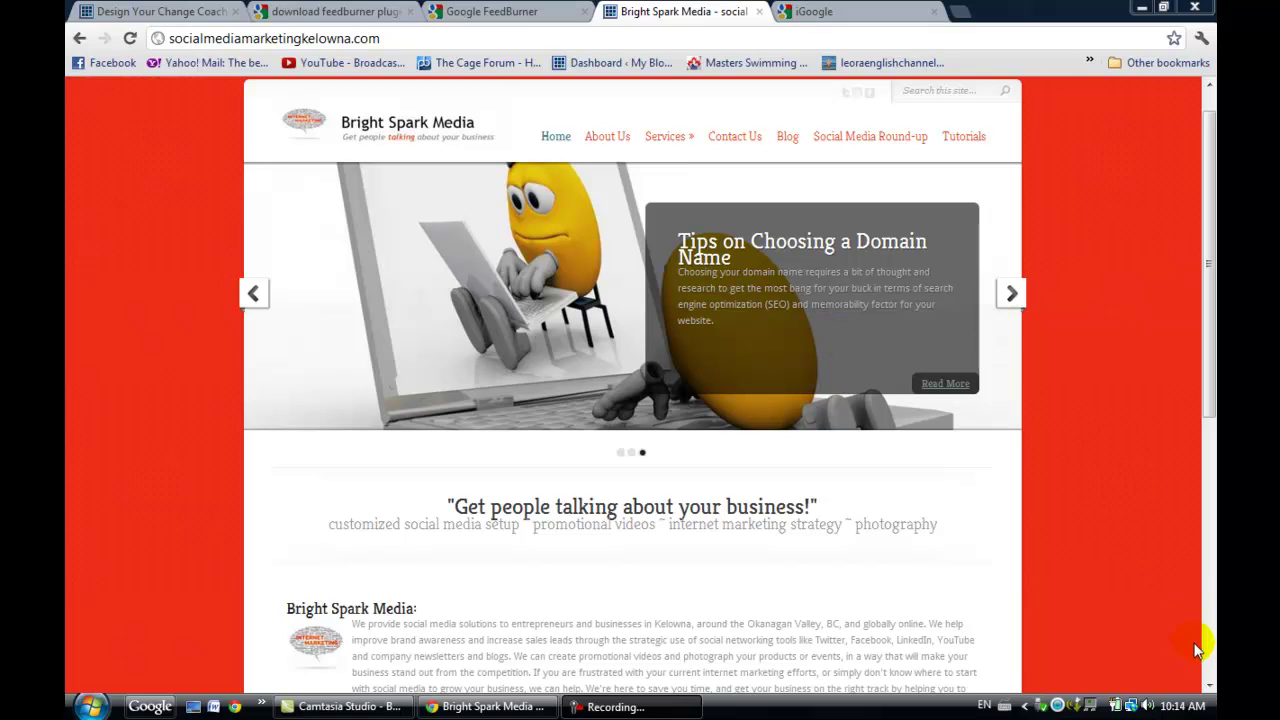
Subscribe to the Bright Spark Media RSS feed through Google and add it to the Google homepage.
{"action": "left_click", "coordinate": [1209, 686]}
{"action": "scroll", "coordinate": [1209, 686], "scroll_direction": "down", "scroll_amount": 5}
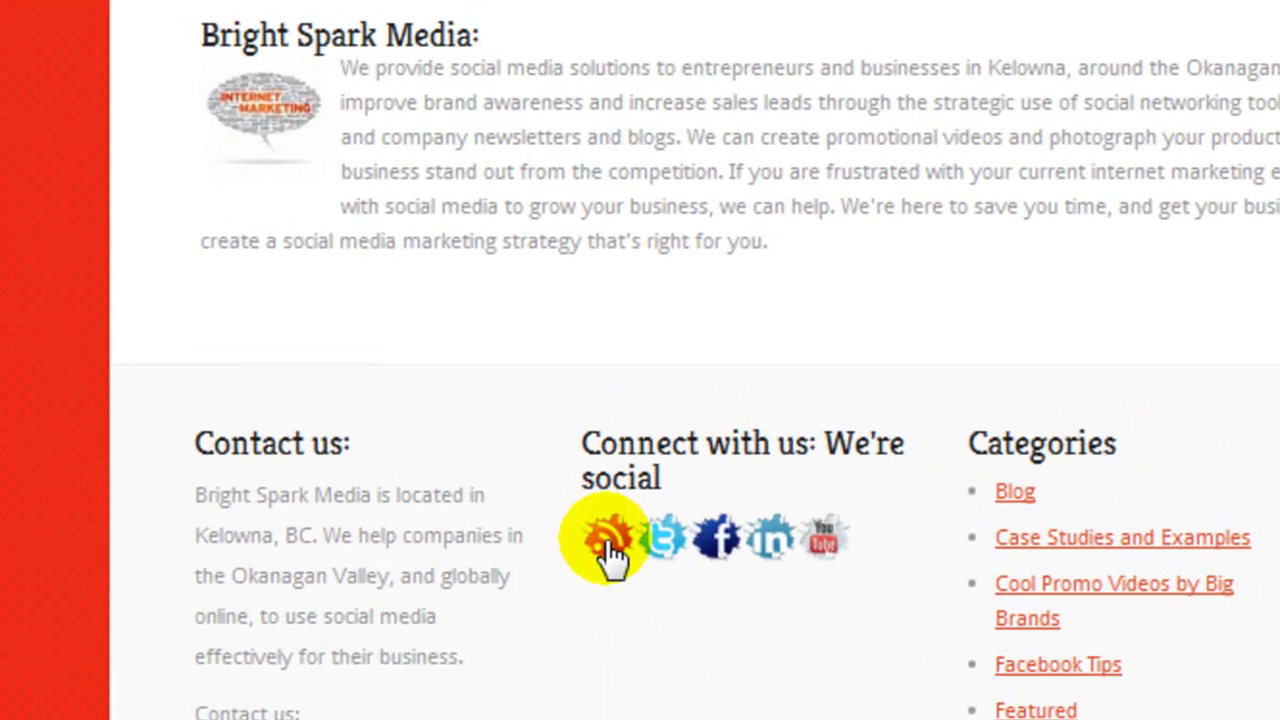
{"action": "left_click", "coordinate": [608, 545]}
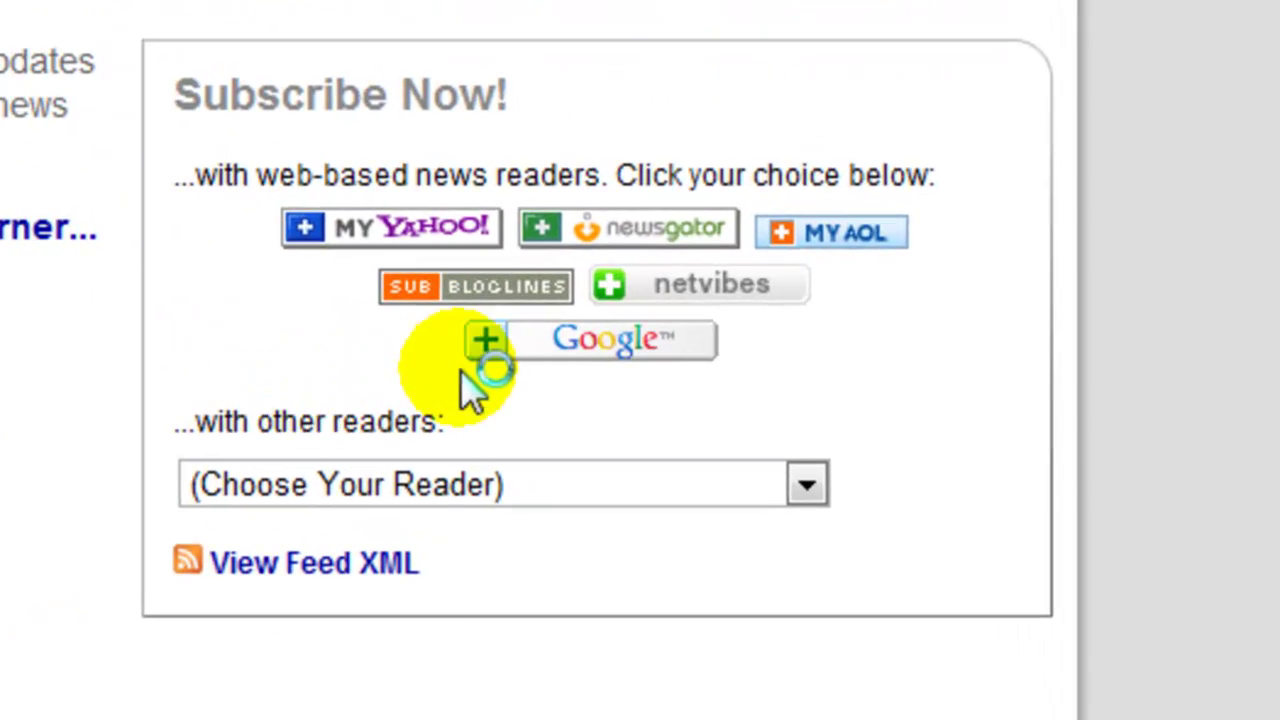
{"action": "left_click", "coordinate": [562, 338]}
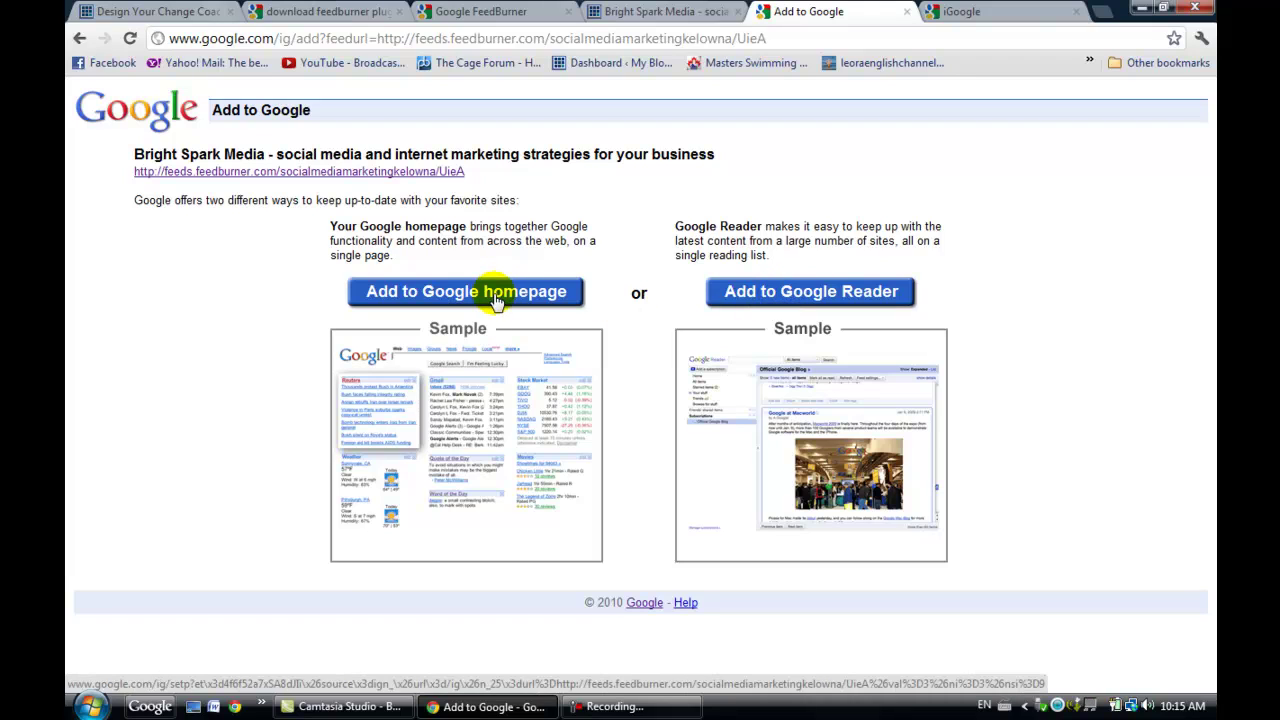
{"action": "left_click", "coordinate": [494, 298]}
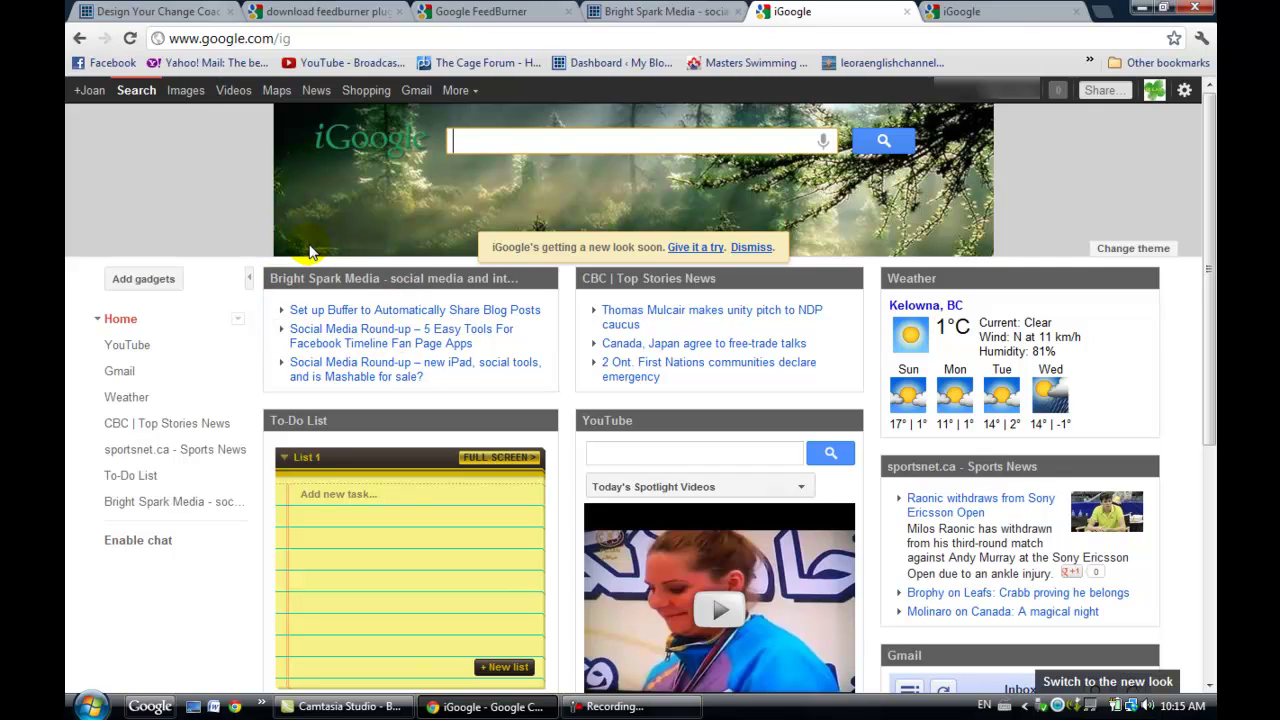
Preview the "Set up Buffer to Automatically Share Blog Posts" story in the feed gadget, collapse it and dismiss the Windows color scheme prompt.
{"action": "left_click", "coordinate": [282, 311]}
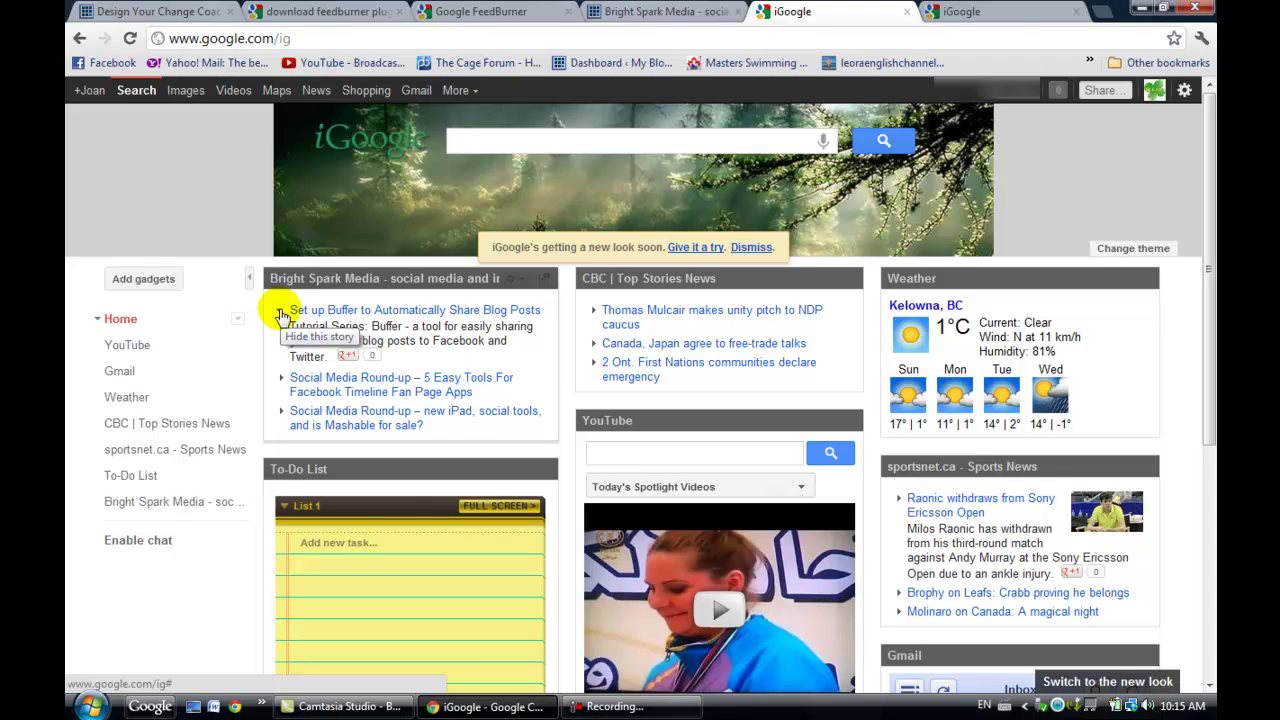
{"action": "left_click", "coordinate": [281, 313]}
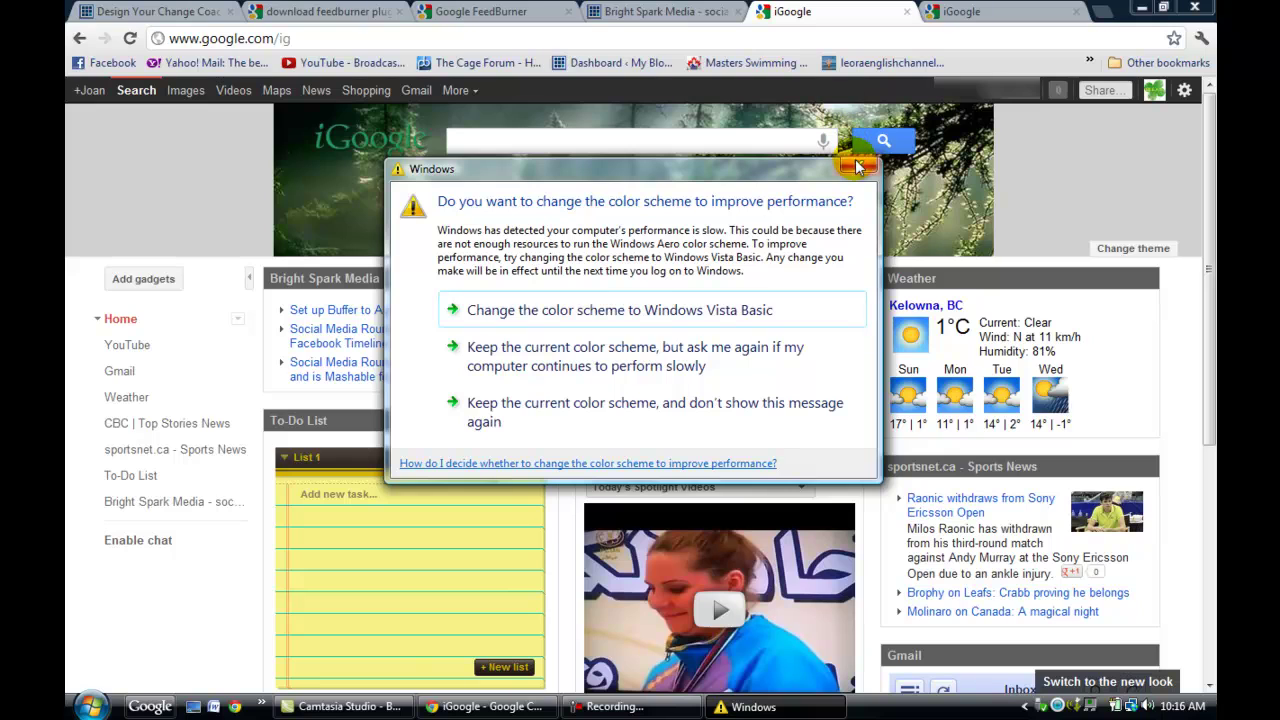
{"action": "left_click", "coordinate": [858, 166]}
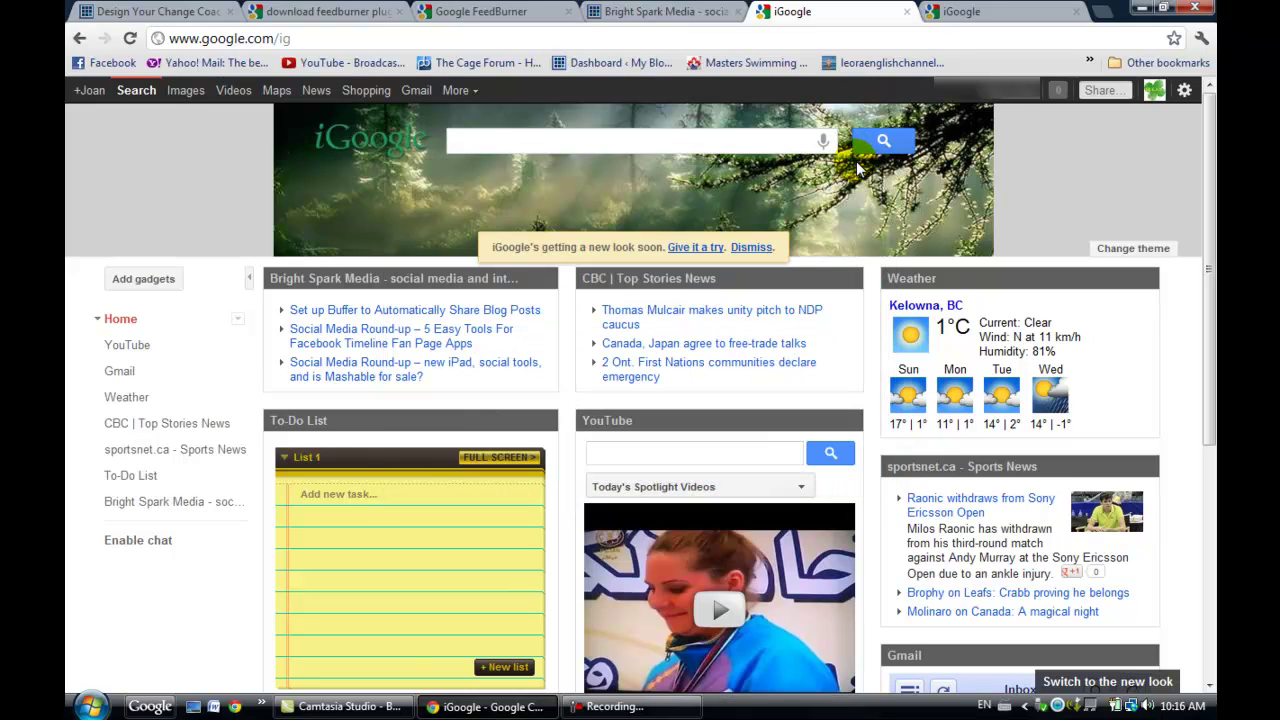
Open the socialmediaexaminer.com home page in a new browser tab.
{"action": "left_click", "coordinate": [1100, 18]}
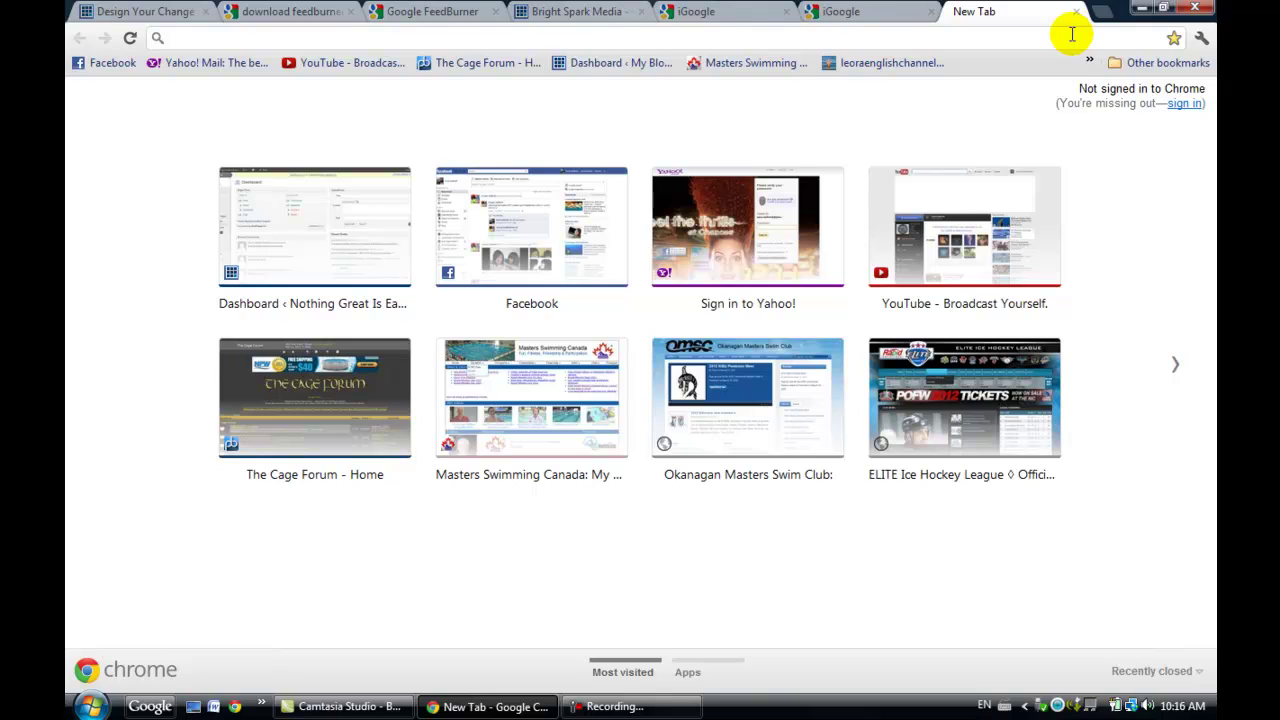
{"action": "type", "text": "e"}
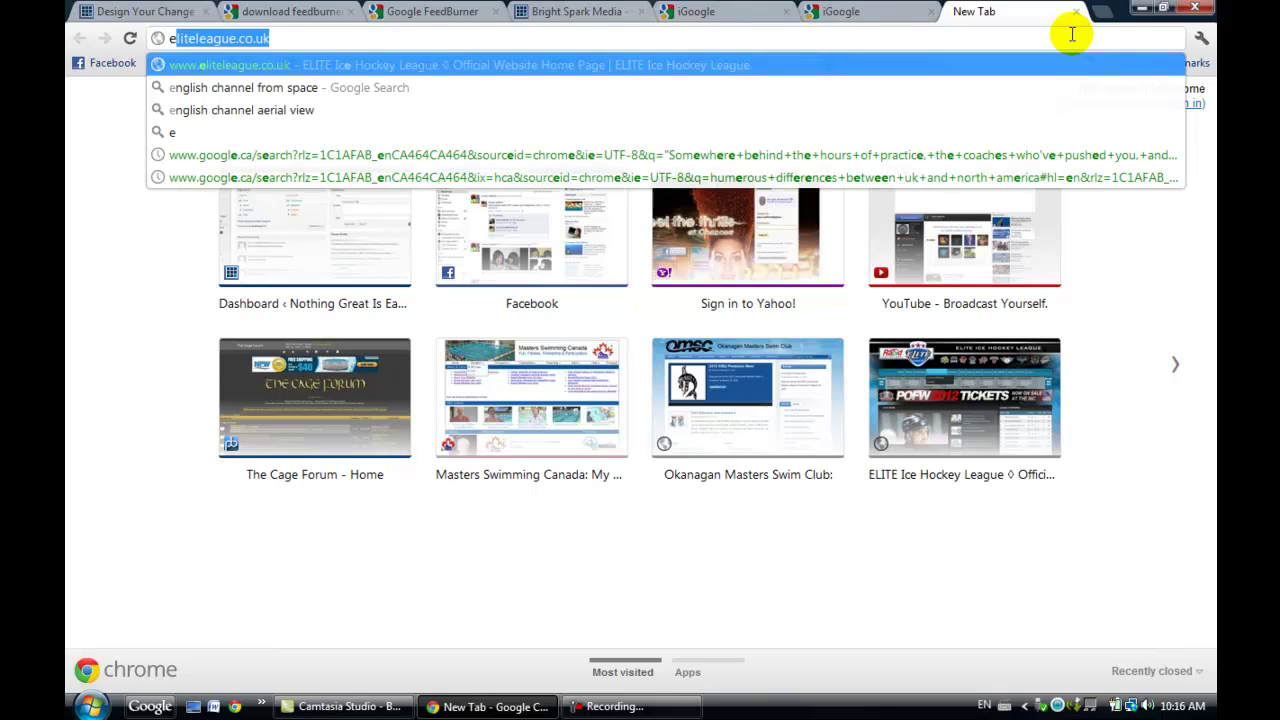
{"action": "type", "text": "s"}
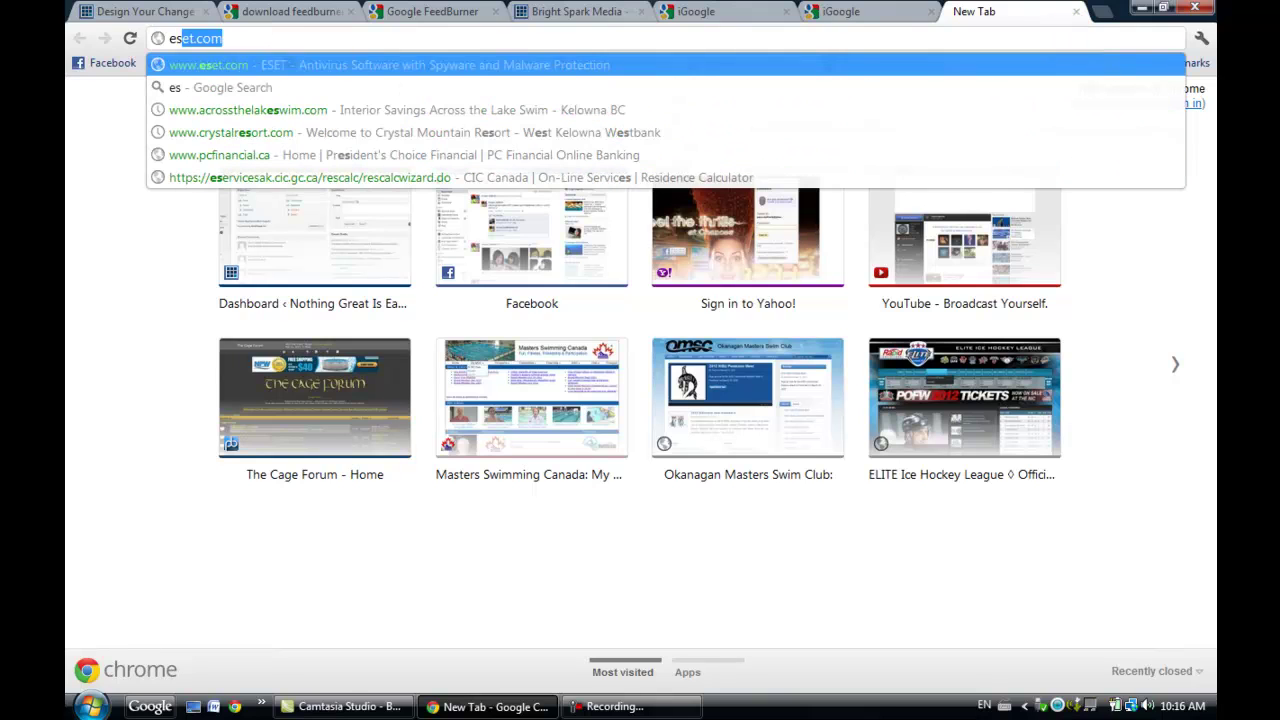
{"action": "key", "text": "BackSpace"}
{"action": "key", "text": "BackSpace"}
{"action": "key", "text": "BackSpace"}
{"action": "type", "text": "socialme"}
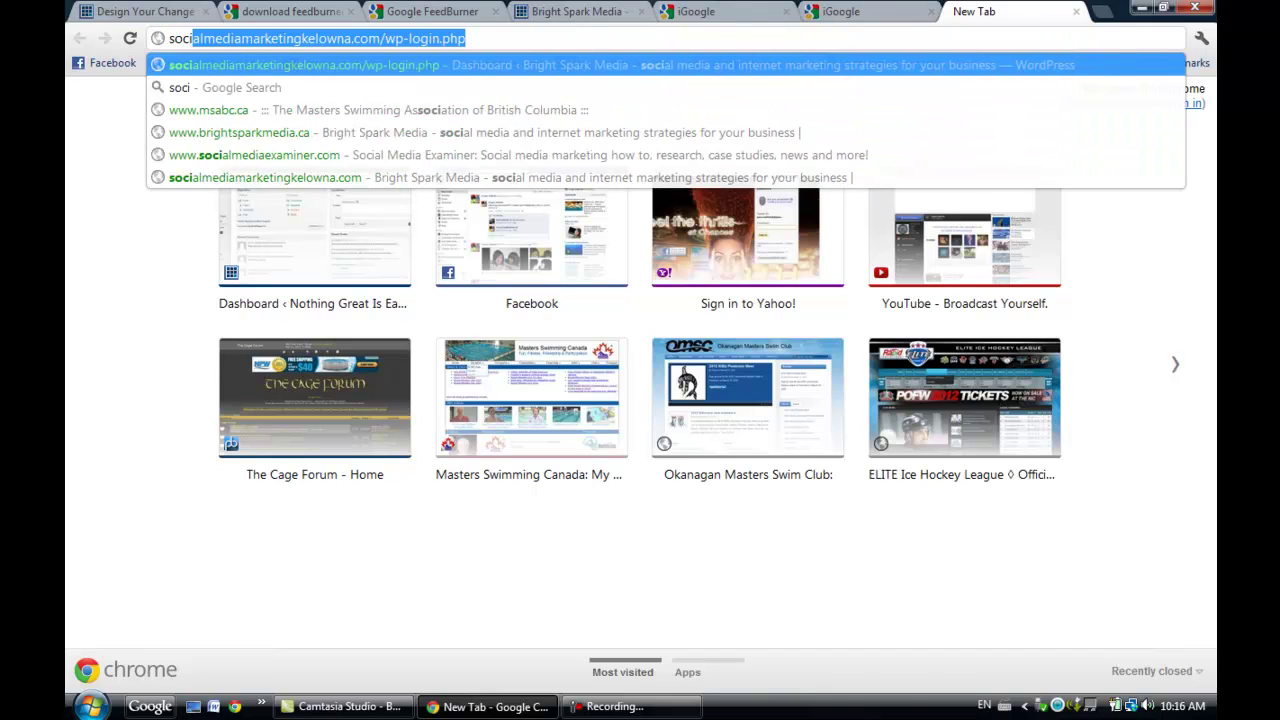
{"action": "type", "text": "diaexaminer.com"}
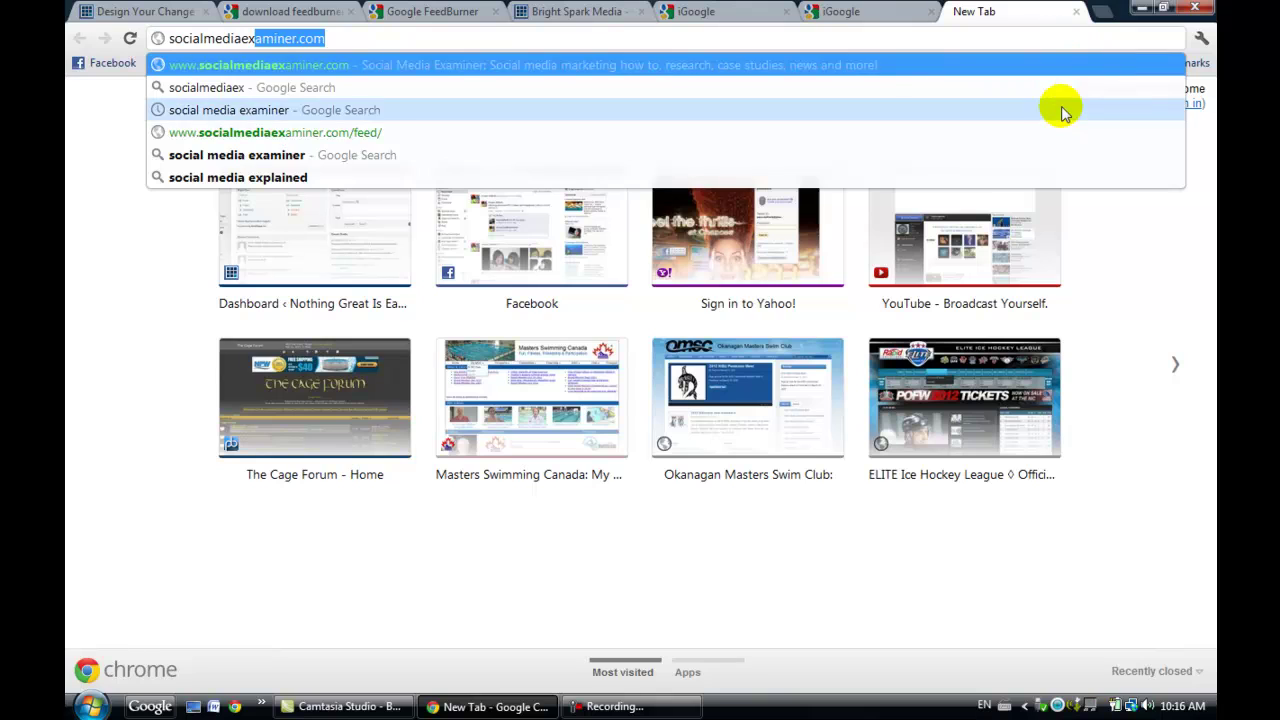
{"action": "left_click", "coordinate": [1035, 143]}
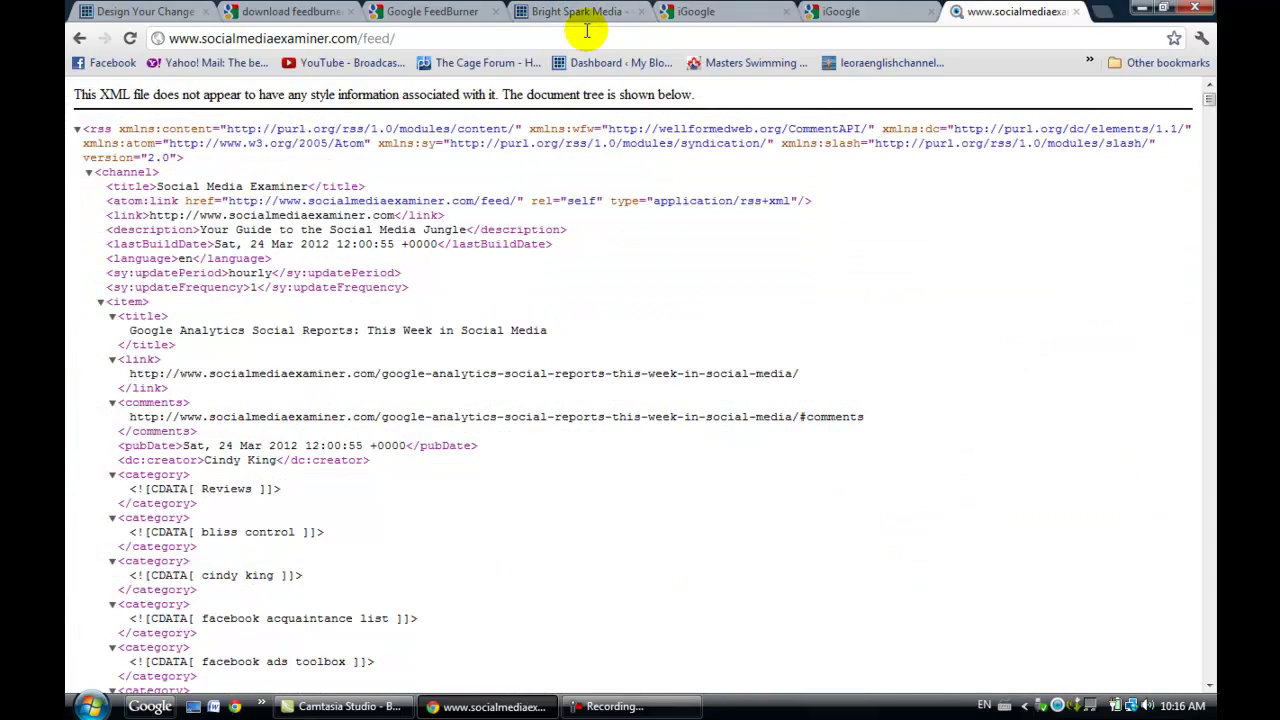
{"action": "key", "text": "alt+Left"}
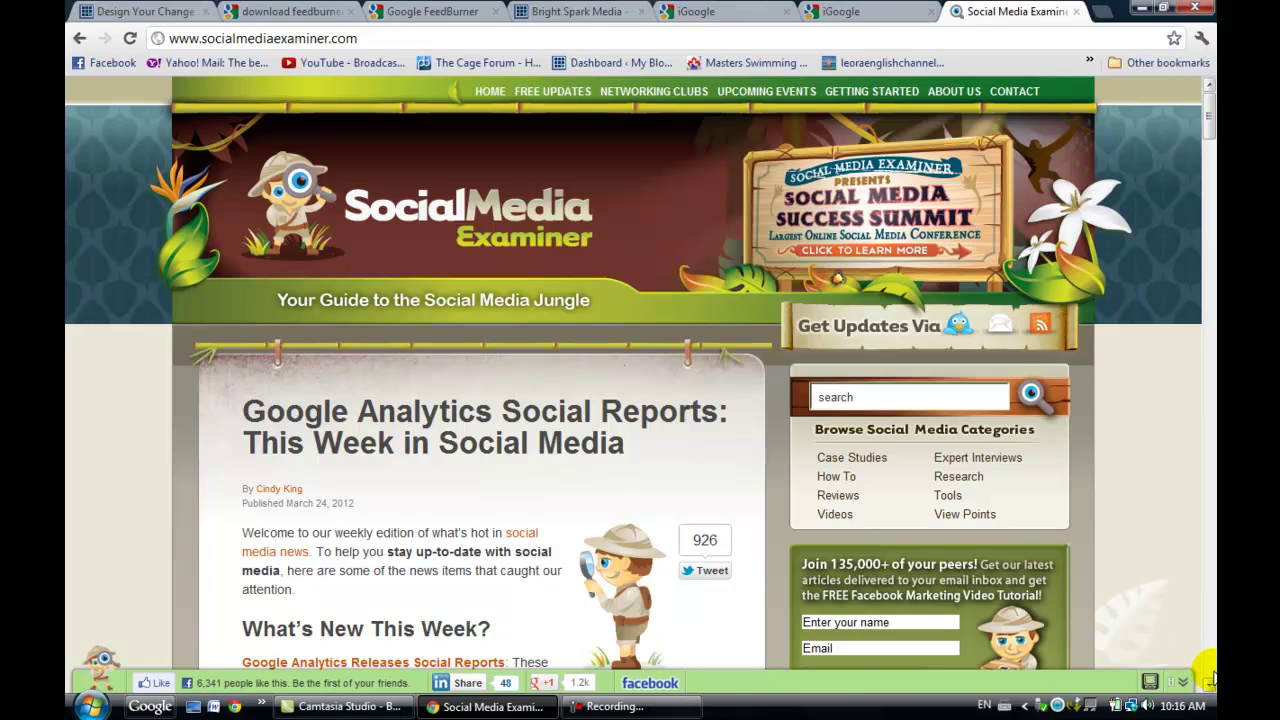
Look over the Social Media Examiner home page for its subscription options and open its RSS feed.
{"action": "left_click", "coordinate": [1209, 676]}
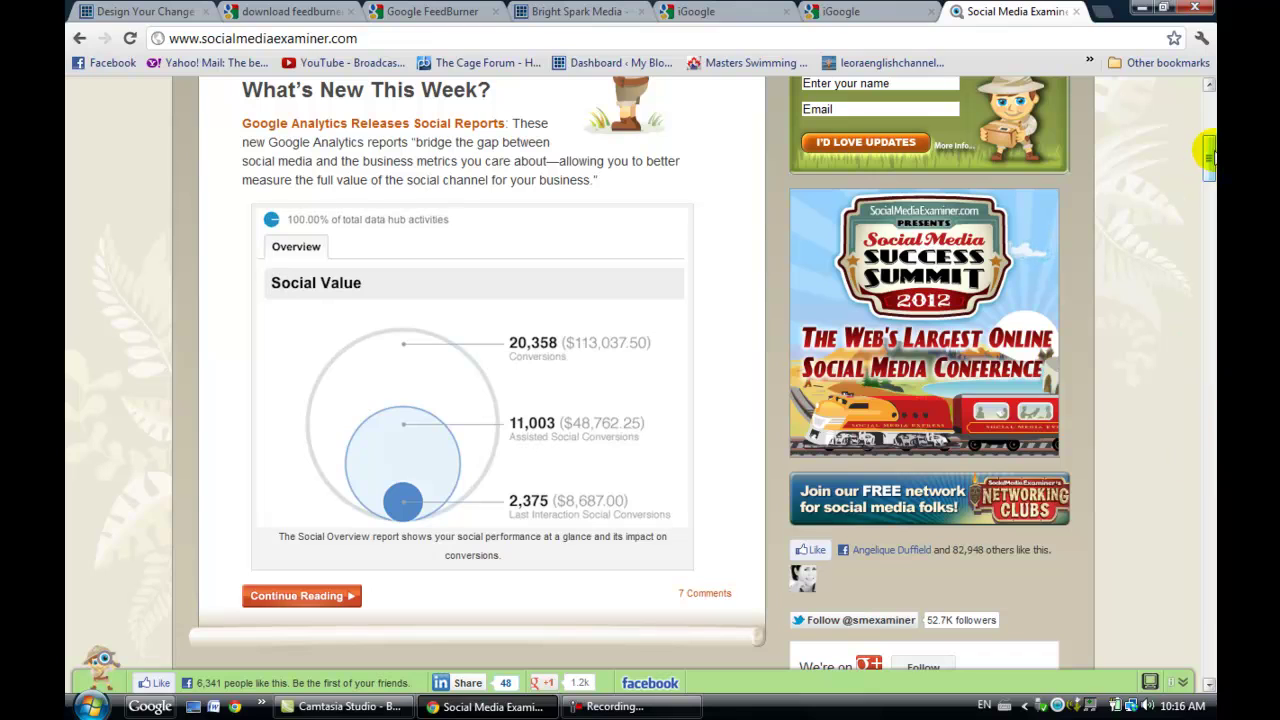
{"action": "left_click", "coordinate": [1210, 110]}
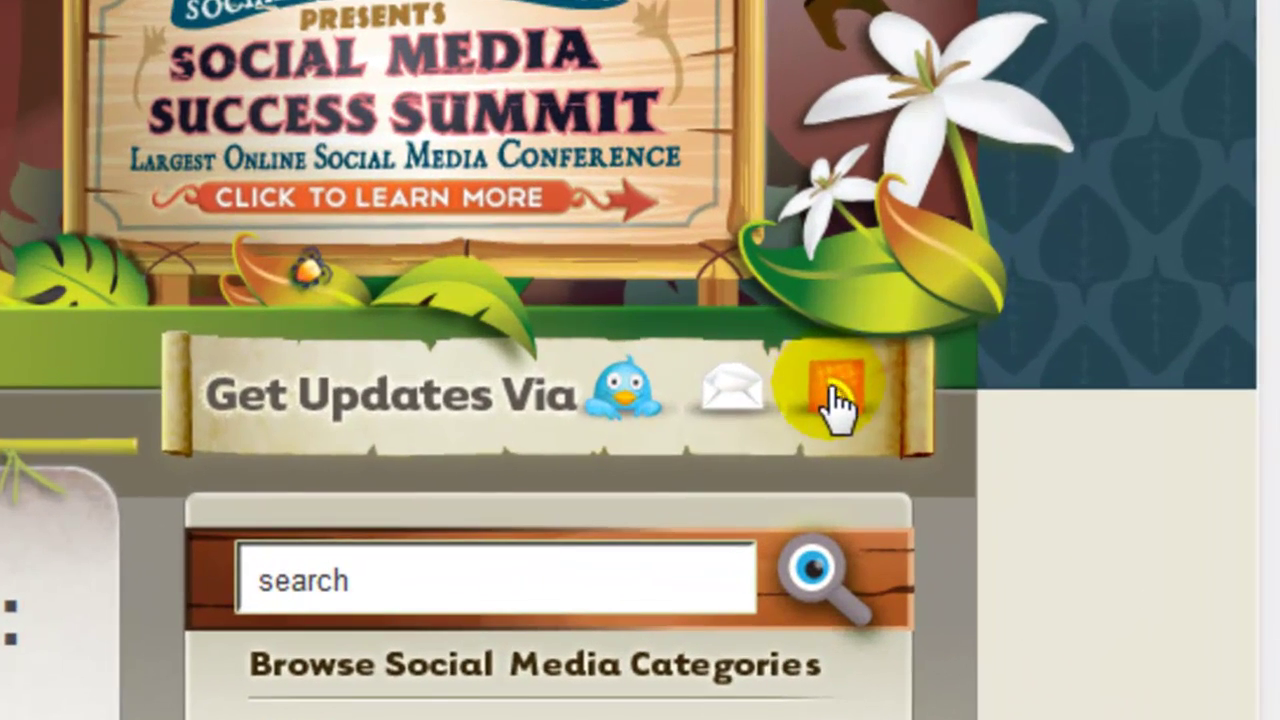
{"action": "left_click", "coordinate": [1040, 328]}
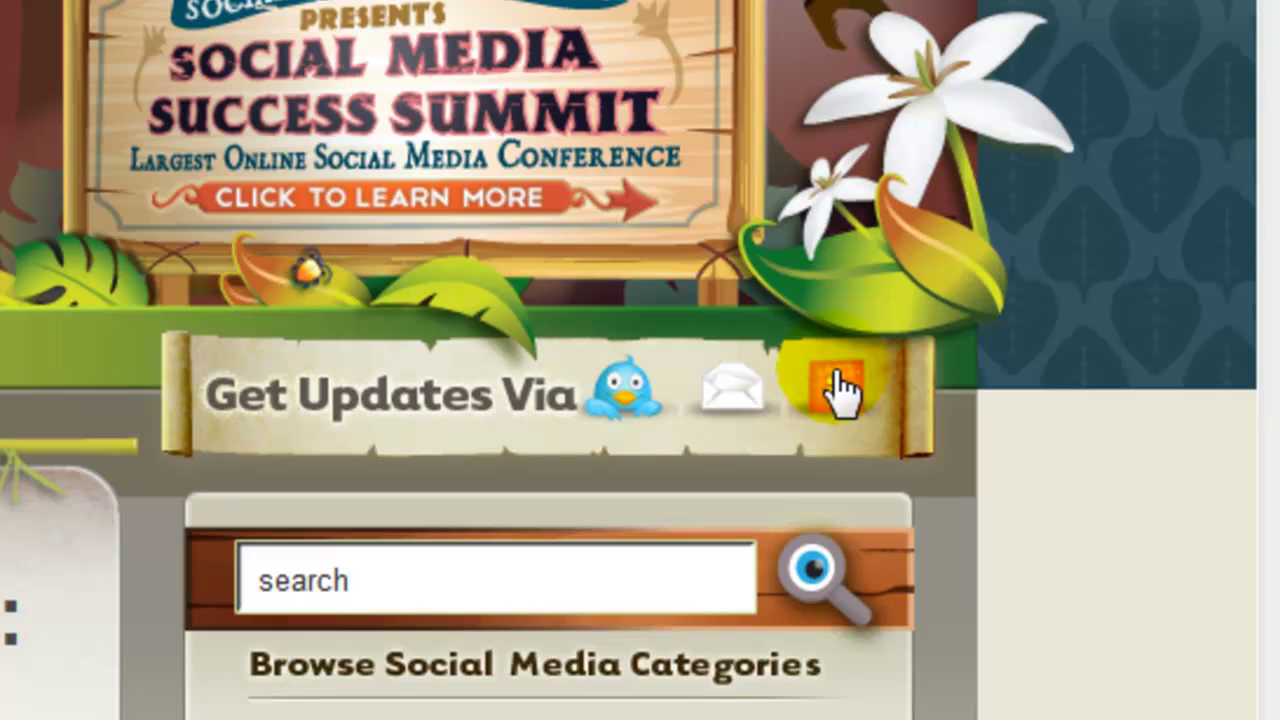
{"action": "left_click", "coordinate": [840, 387]}
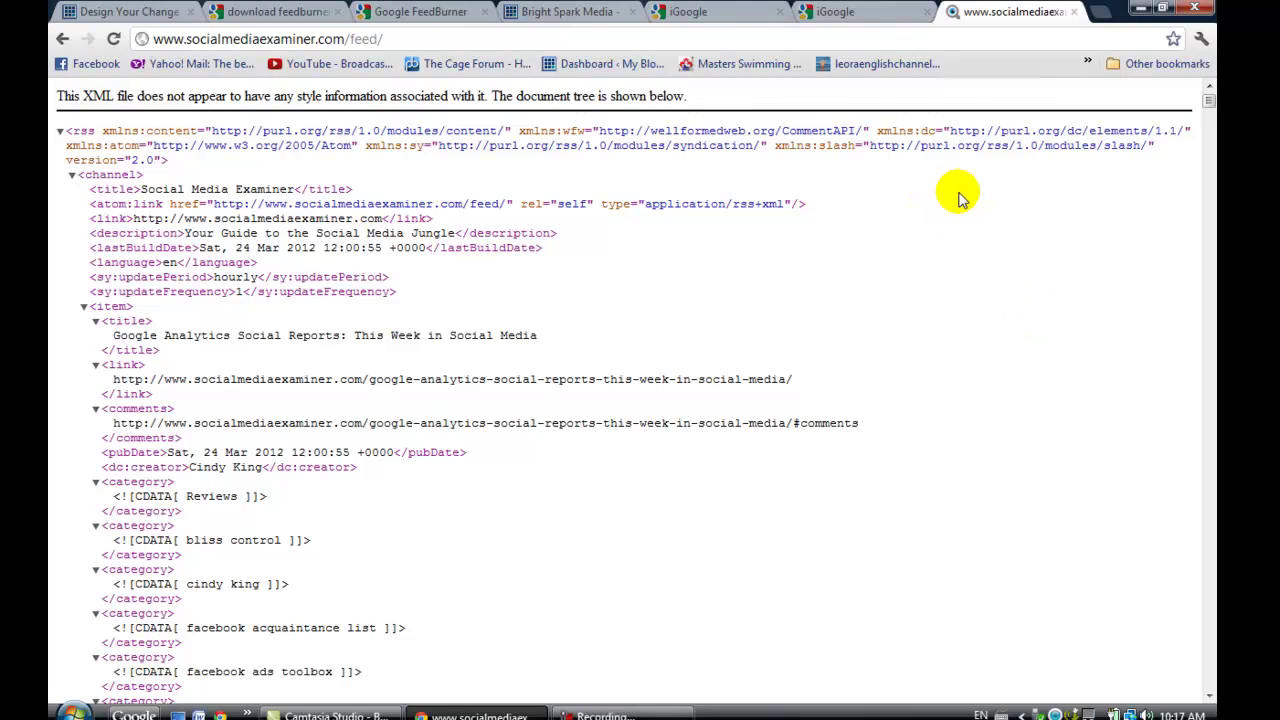
Close the Social Media Examiner feed and the older iGoogle page that lacks the Bright Spark Media gadget.
{"action": "left_click", "coordinate": [1073, 13]}
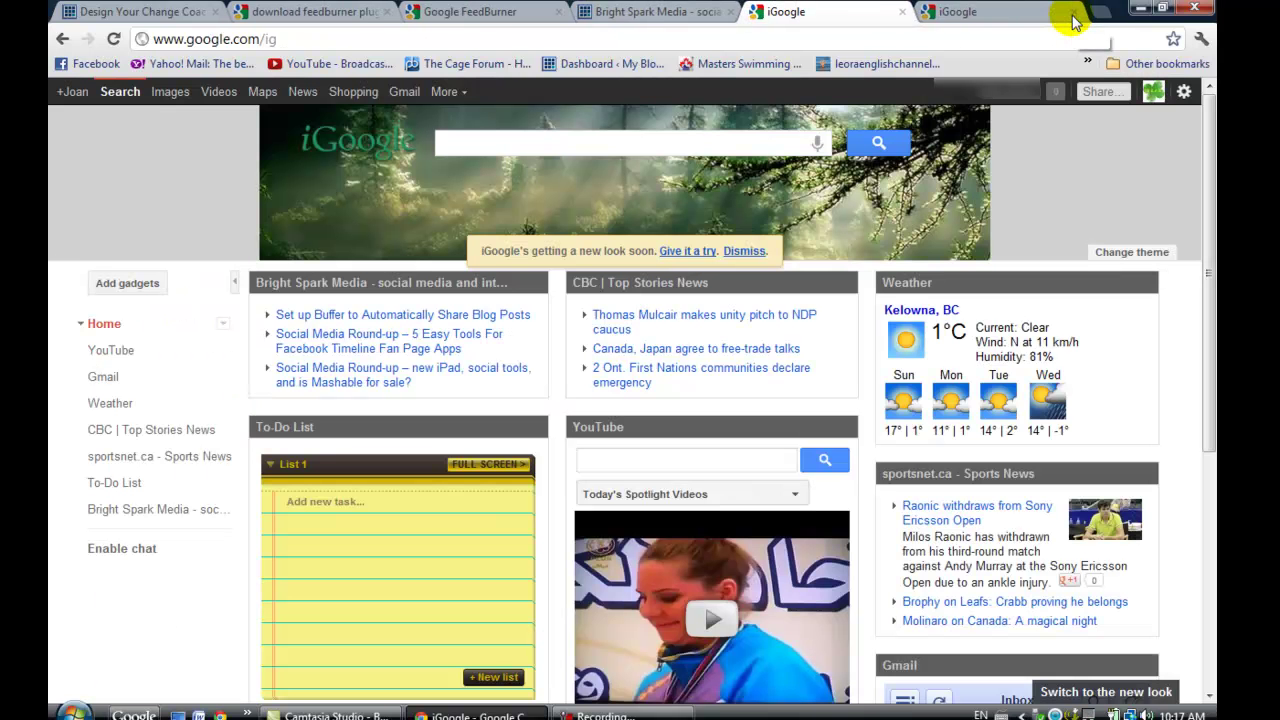
{"action": "left_click", "coordinate": [965, 12]}
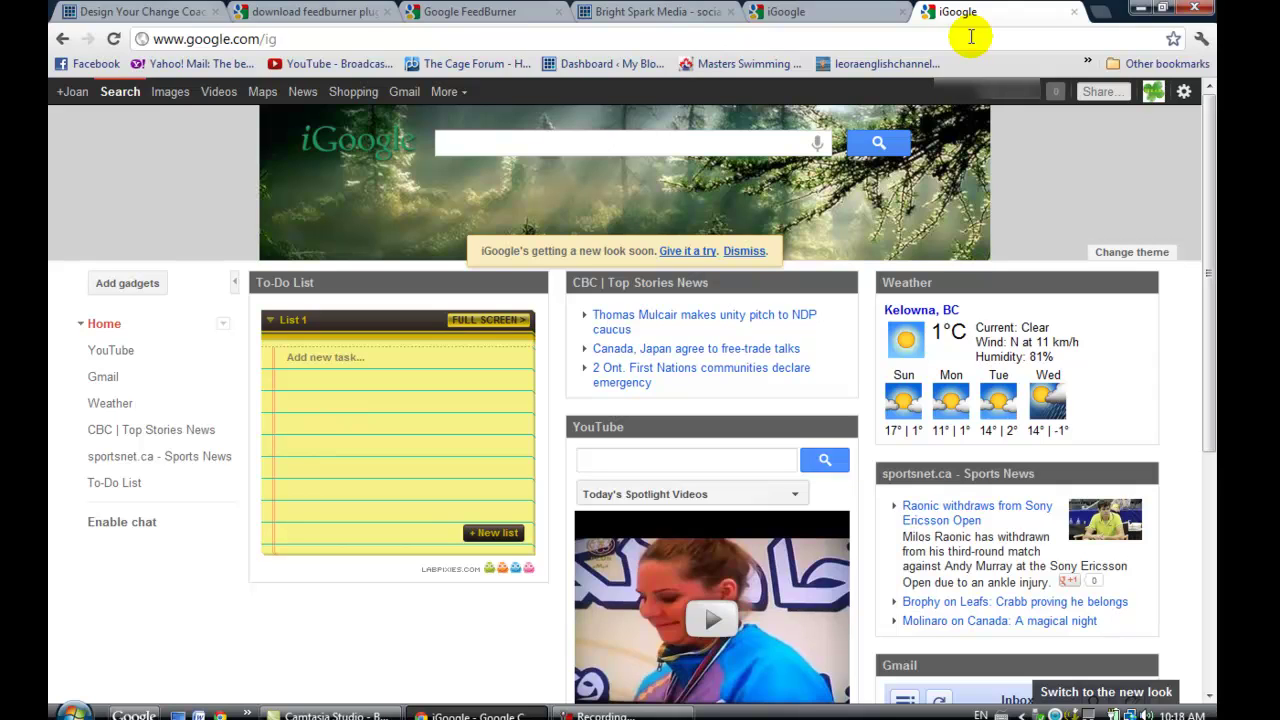
{"action": "left_click", "coordinate": [1075, 14]}
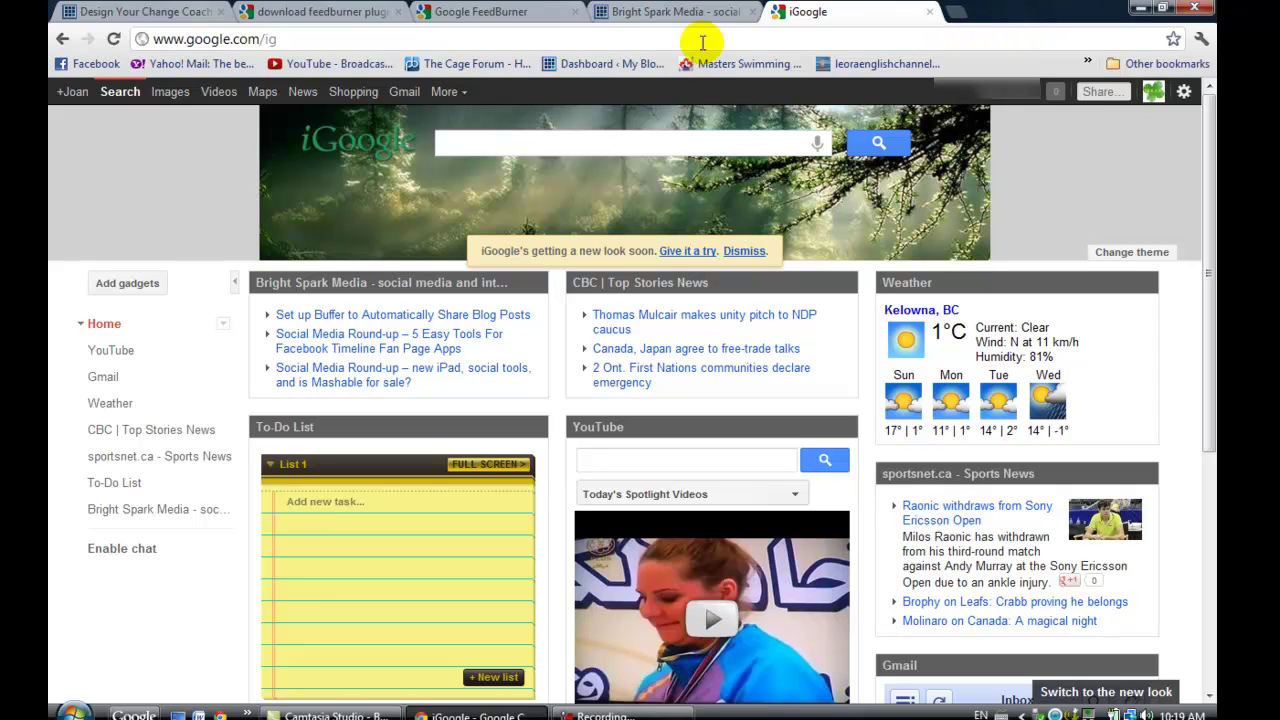
Open the WordPress dashboard of the Design Your Change Coaching site.
{"action": "left_click", "coordinate": [180, 12]}
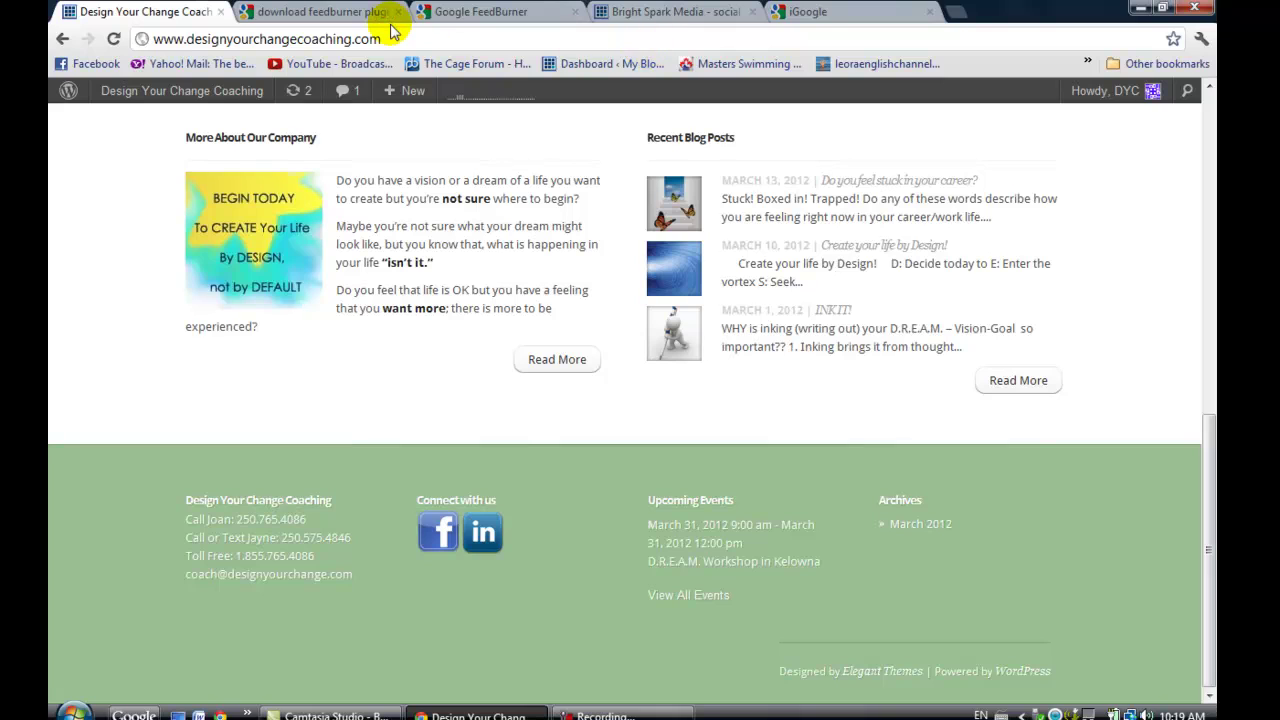
{"action": "mouse_move", "coordinate": [241, 92]}
{"action": "scroll", "coordinate": [240, 95], "scroll_direction": "up", "scroll_amount": 1}
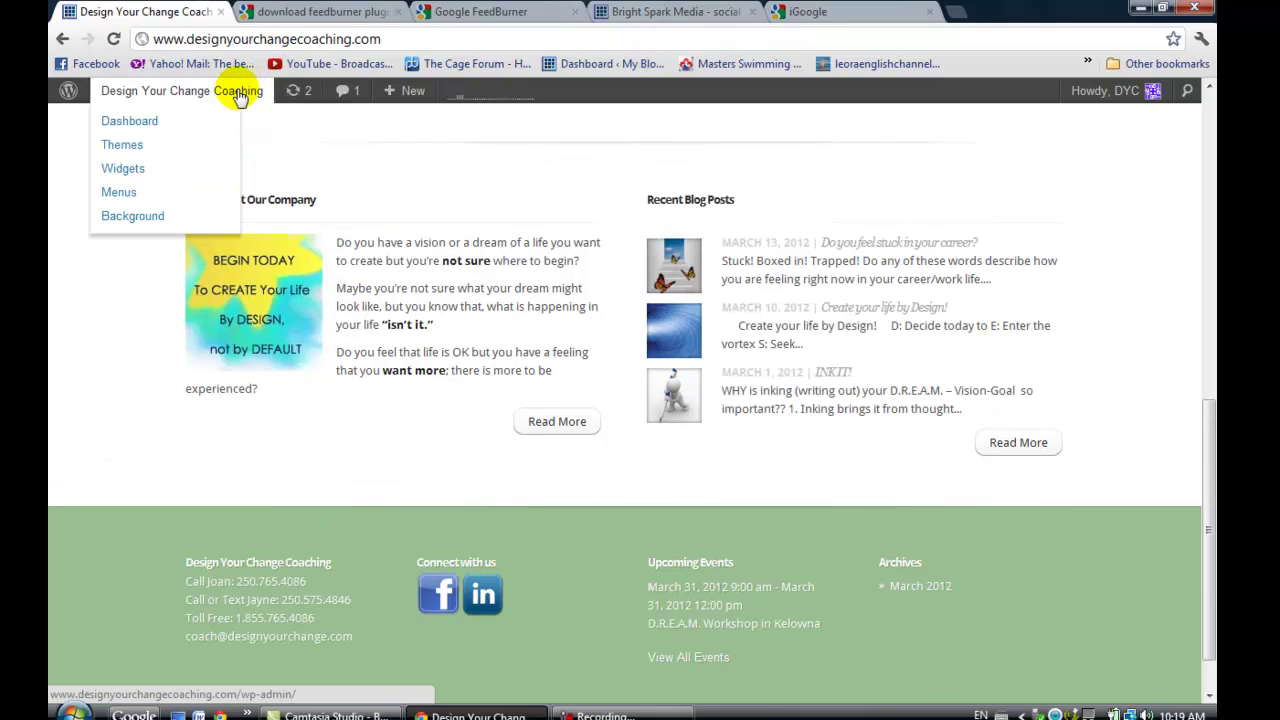
{"action": "left_click", "coordinate": [128, 120]}
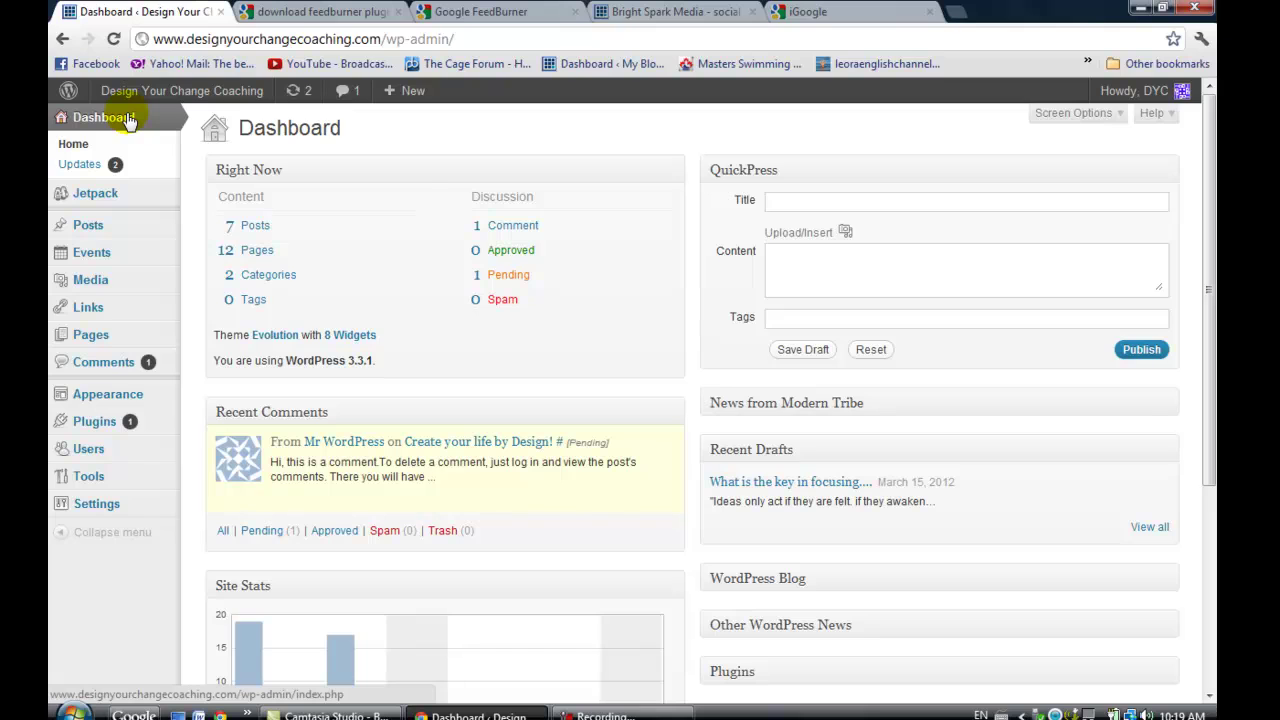
Search Google for "how do i find my wordpress rss feed url" in a new tab and open the WordPress Feeds Codex article.
{"action": "key", "text": "ctrl+t"}
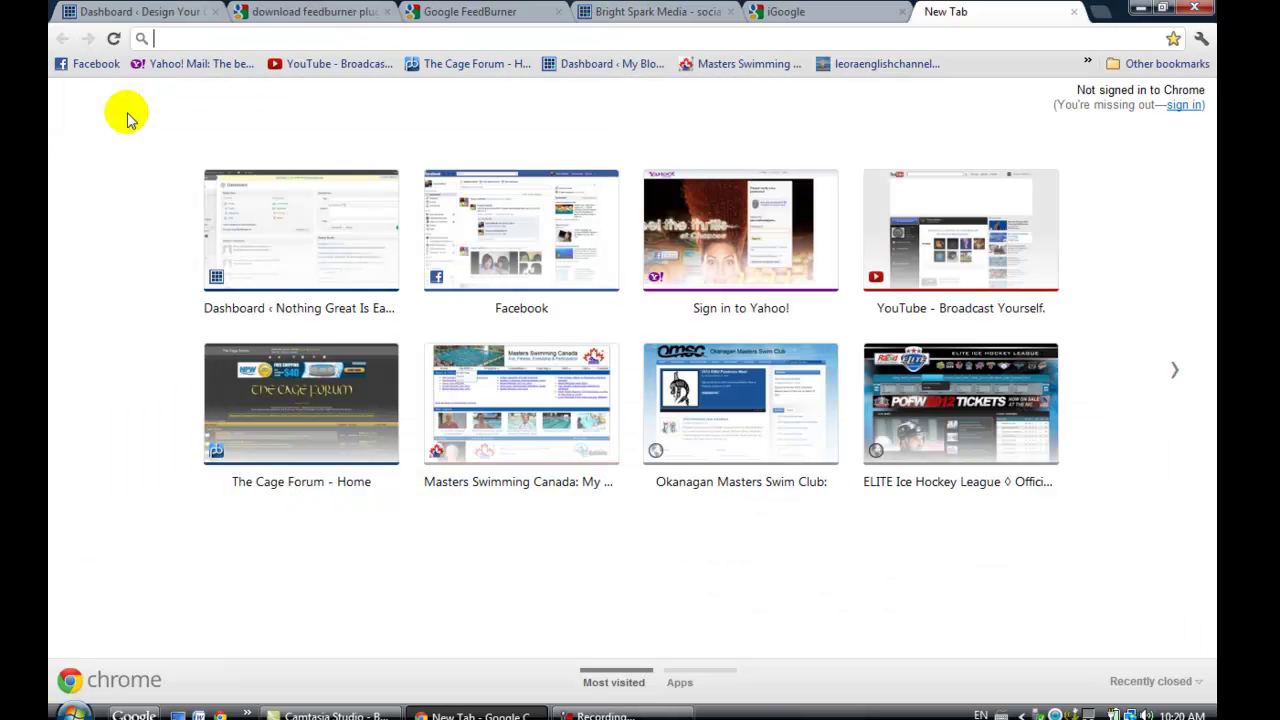
{"action": "type", "text": "w"}
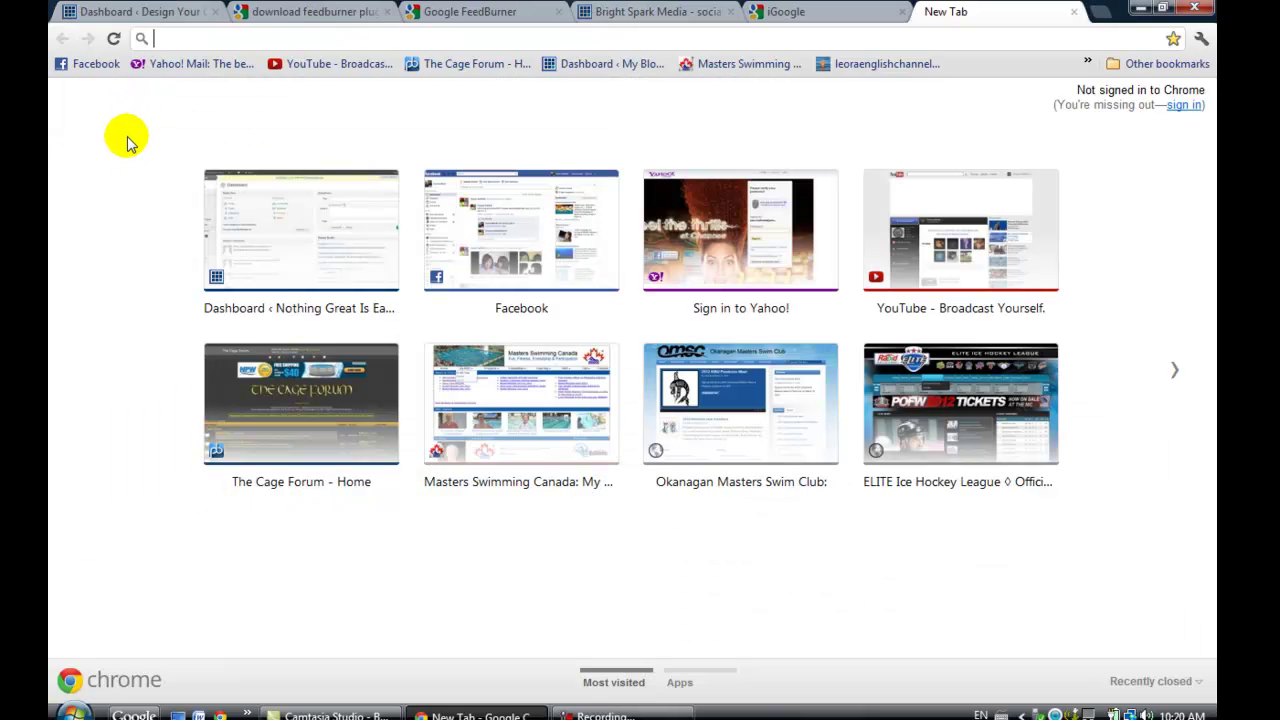
{"action": "key", "text": "BackSpace"}
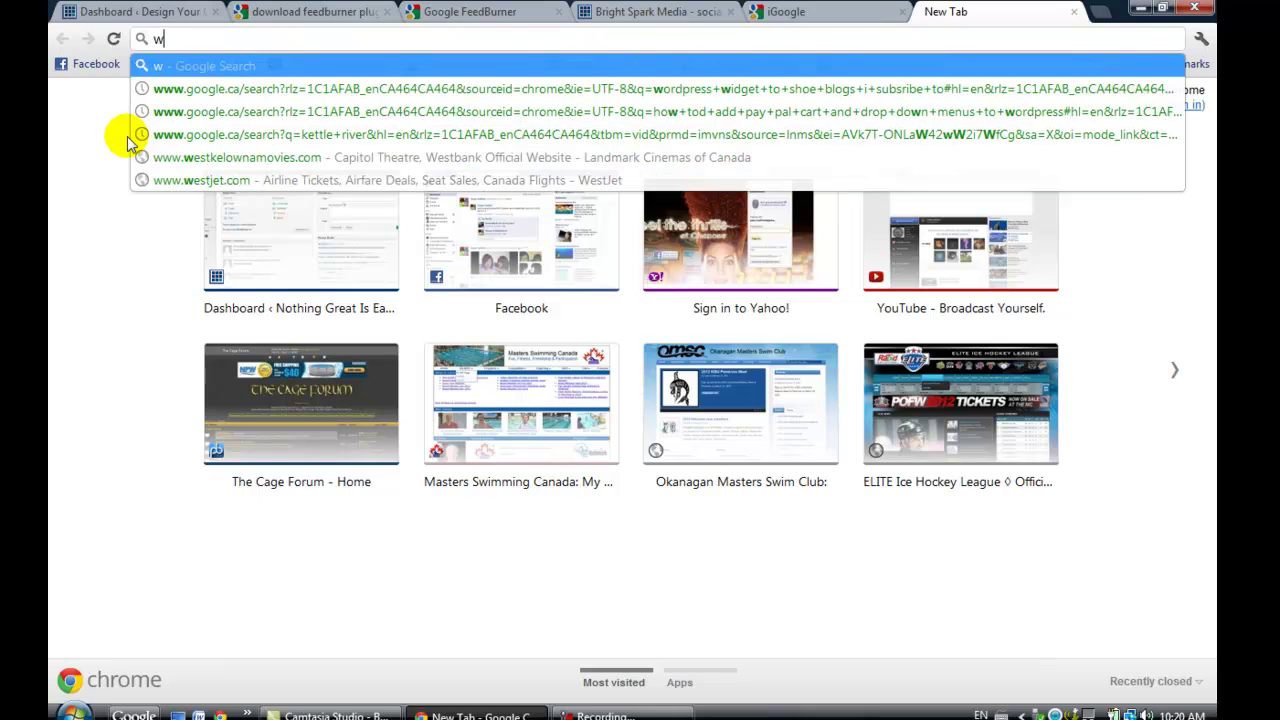
{"action": "key", "text": "BackSpace"}
{"action": "type", "text": "how "}
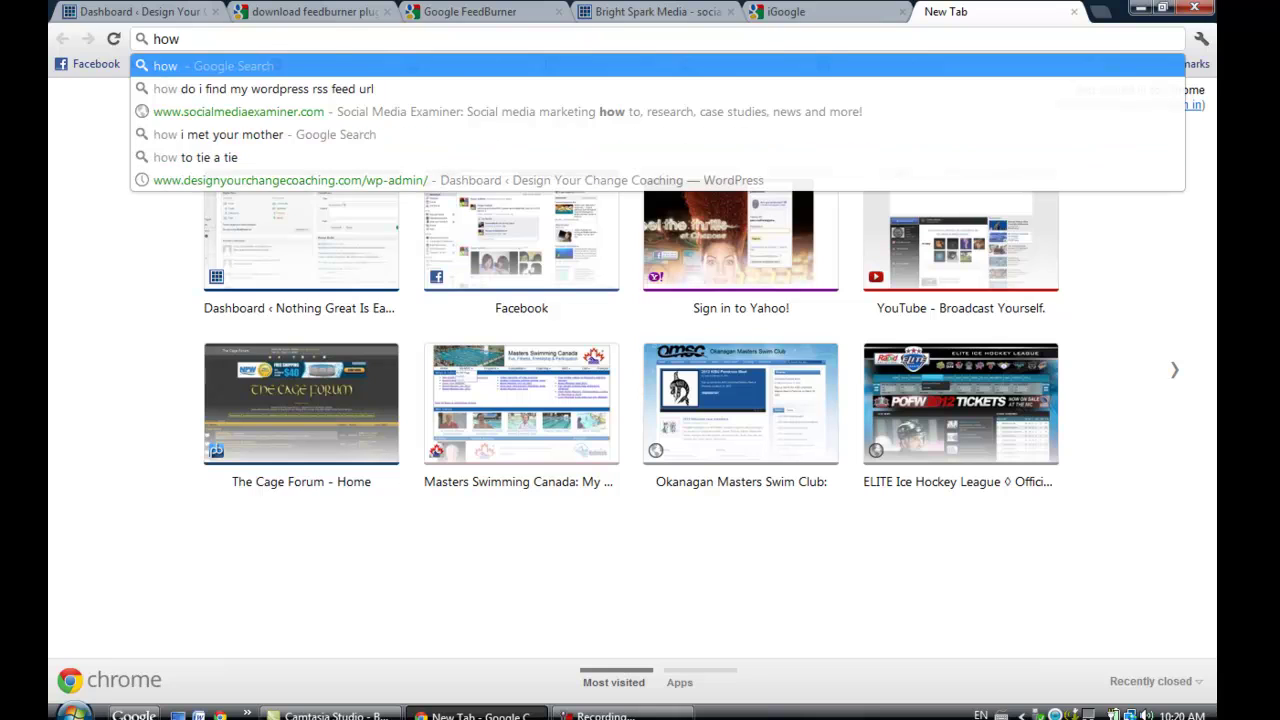
{"action": "type", "text": "do"}
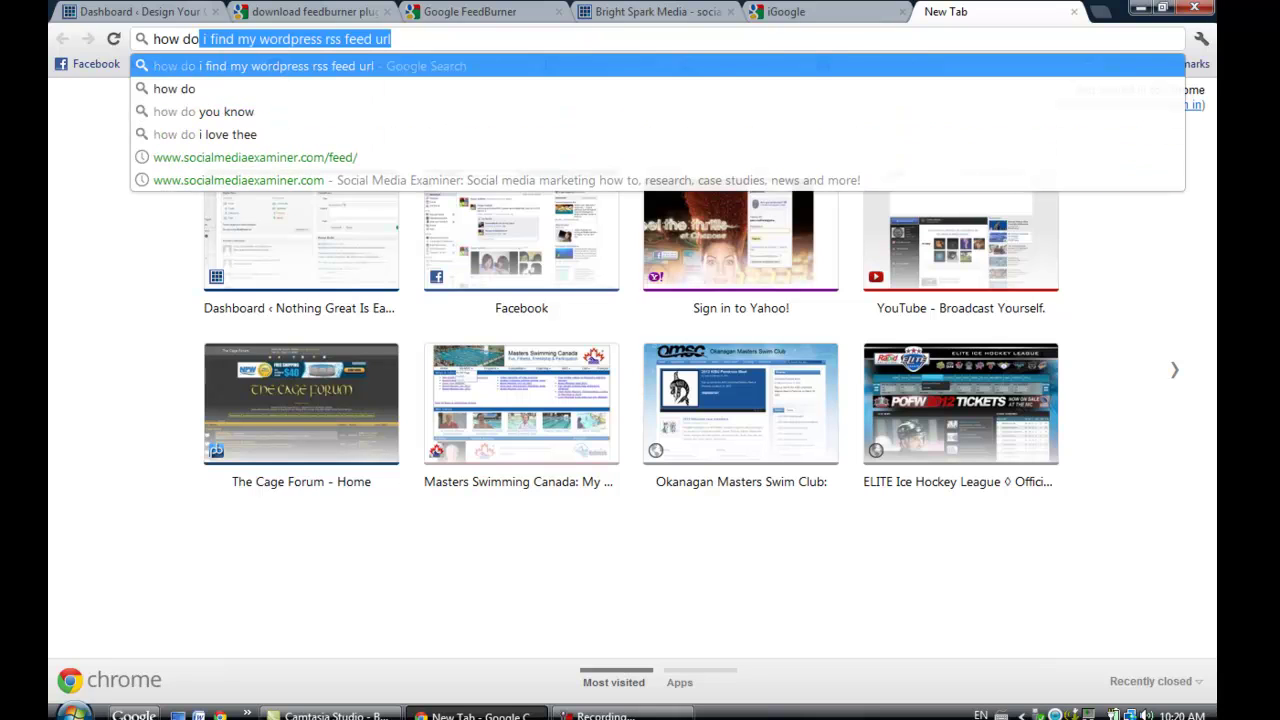
{"action": "left_click", "coordinate": [229, 66]}
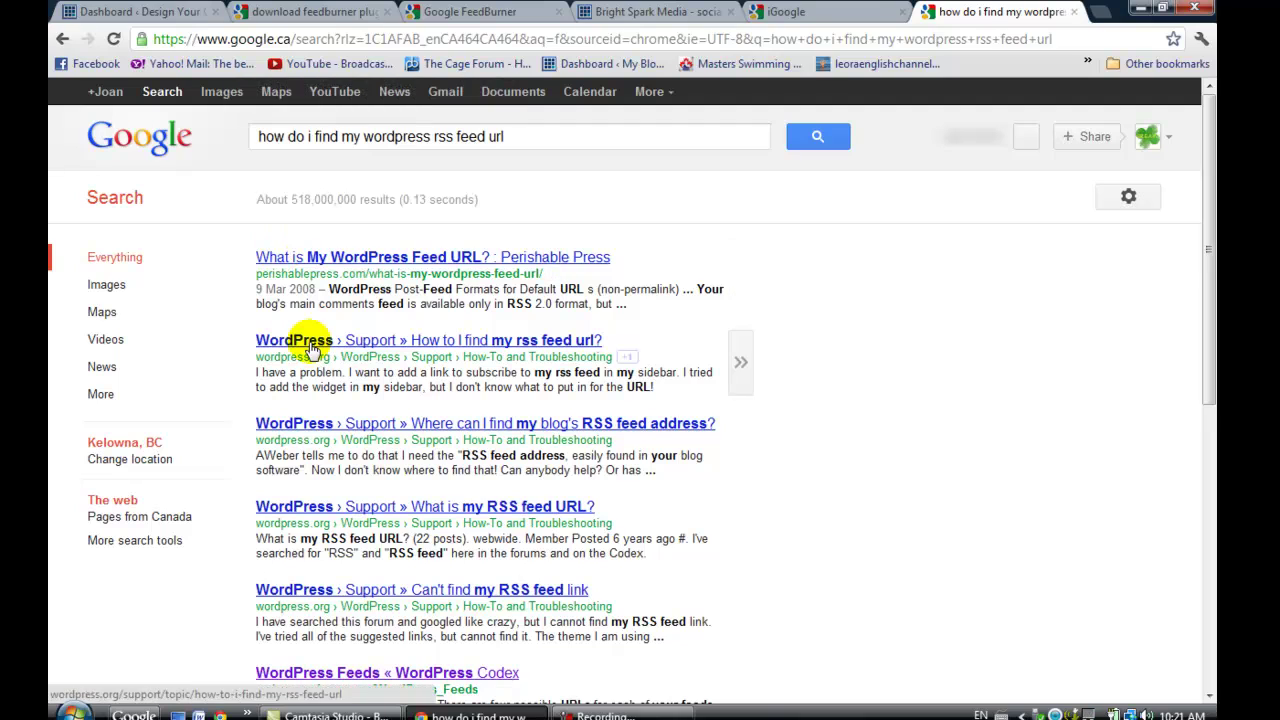
{"action": "left_click", "coordinate": [364, 675]}
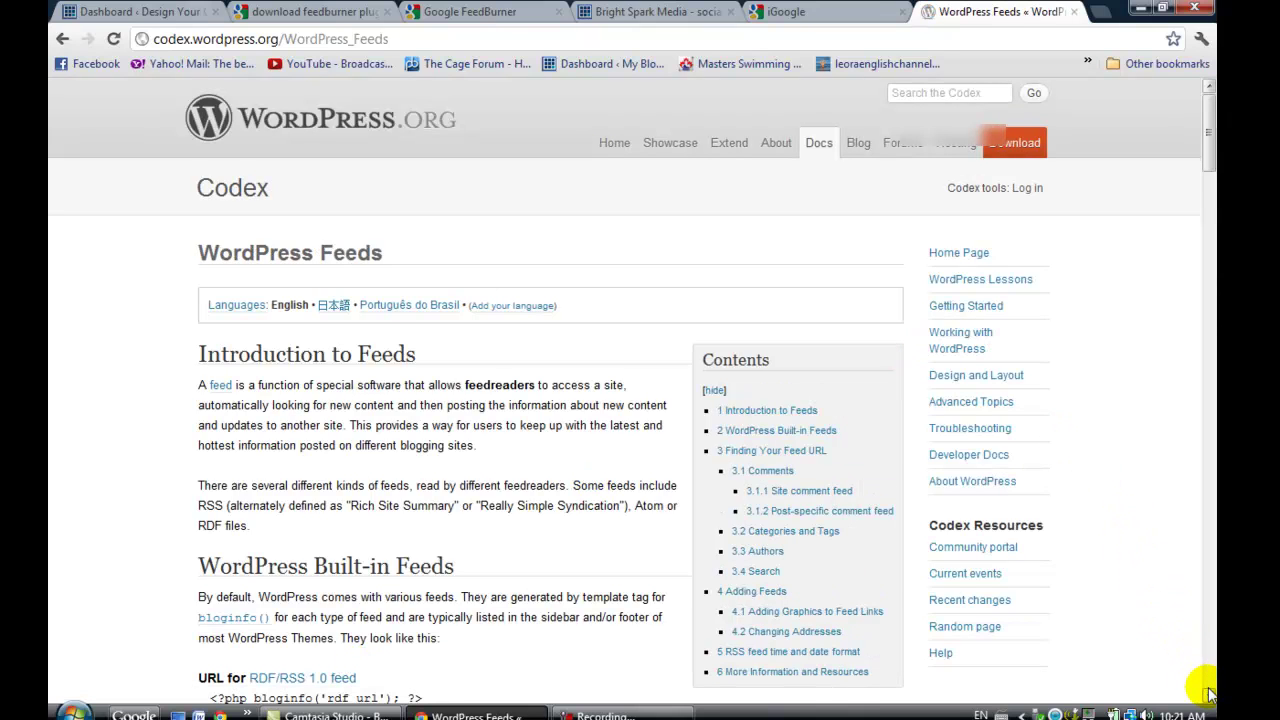
Find the feed URL formats for default and custom permalinks in the WordPress Feeds article.
{"action": "scroll", "coordinate": [1209, 694], "scroll_direction": "down", "scroll_amount": 15}
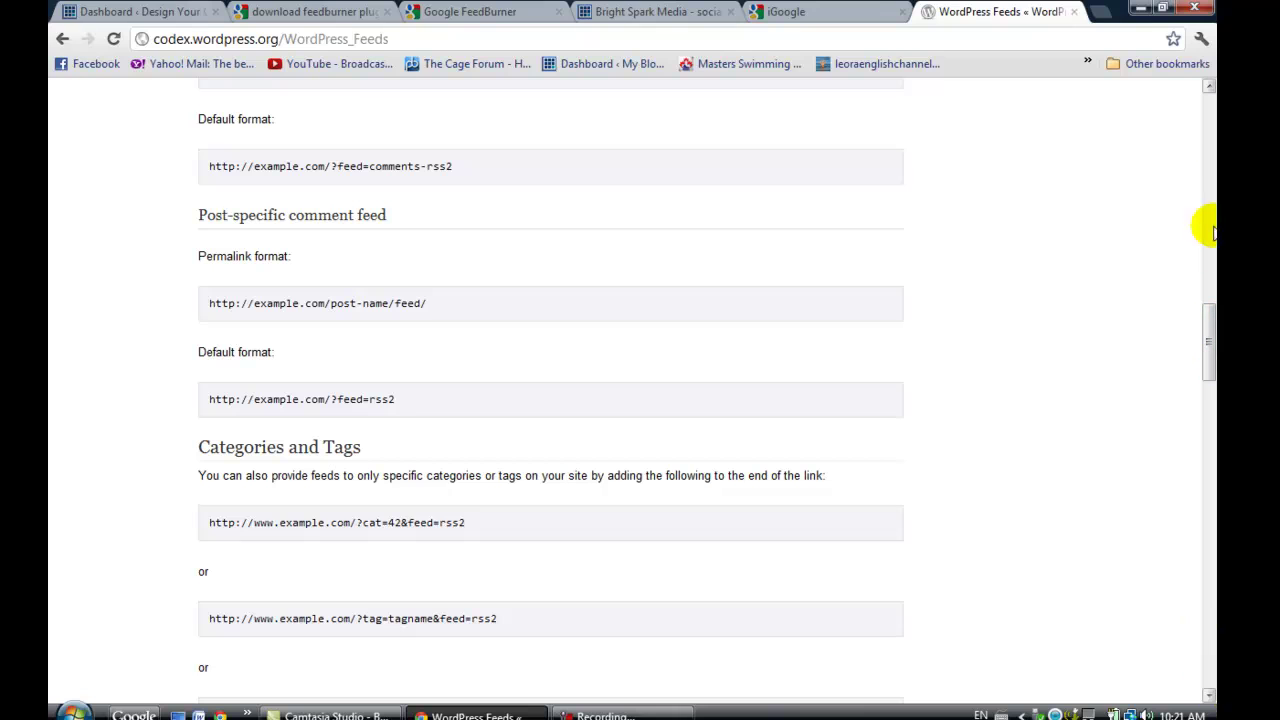
{"action": "left_click", "coordinate": [1209, 89]}
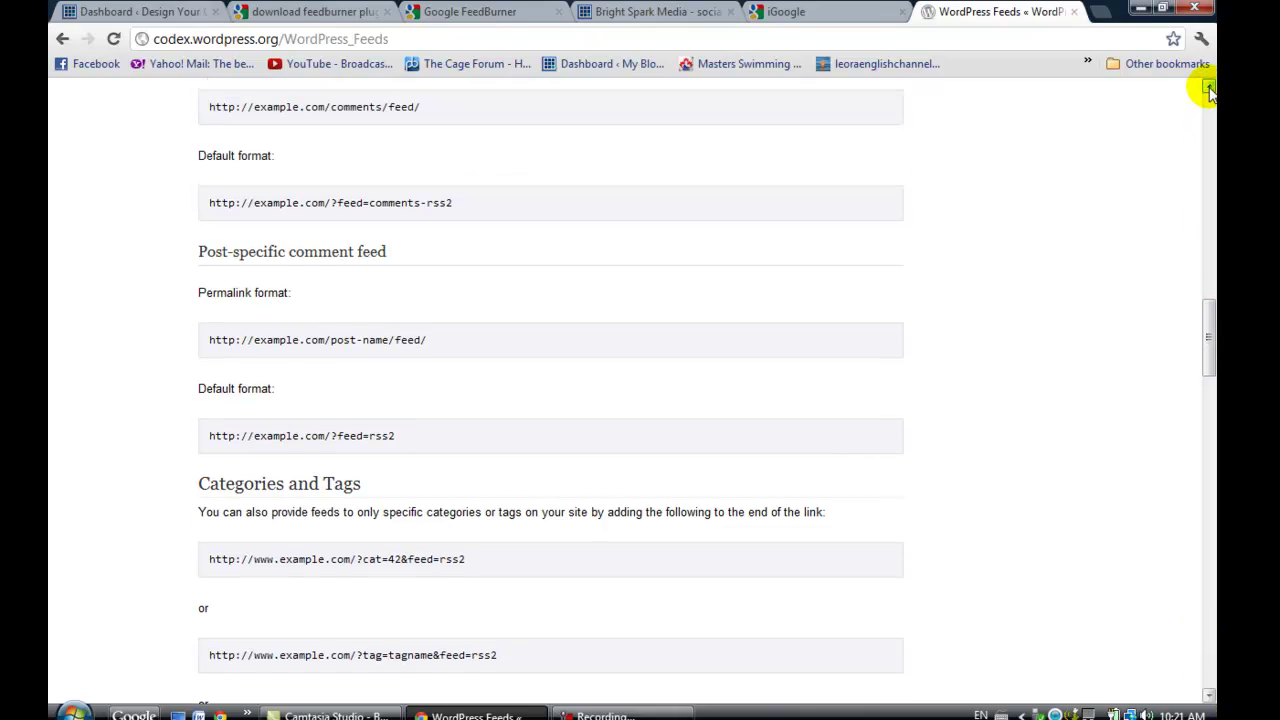
{"action": "left_click", "coordinate": [1209, 89]}
{"action": "left_click", "coordinate": [1209, 89]}
{"action": "scroll", "coordinate": [1209, 89], "scroll_direction": "up", "scroll_amount": 8}
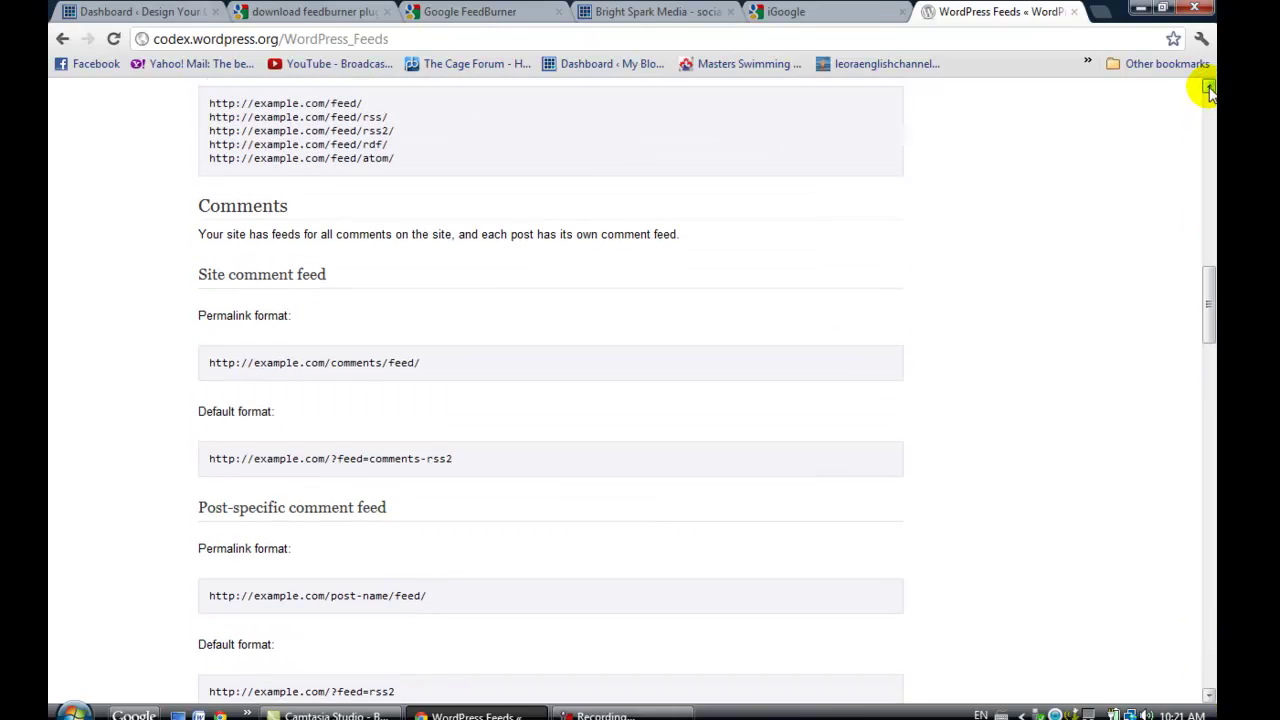
{"action": "left_click", "coordinate": [1209, 89]}
{"action": "left_click", "coordinate": [1209, 89]}
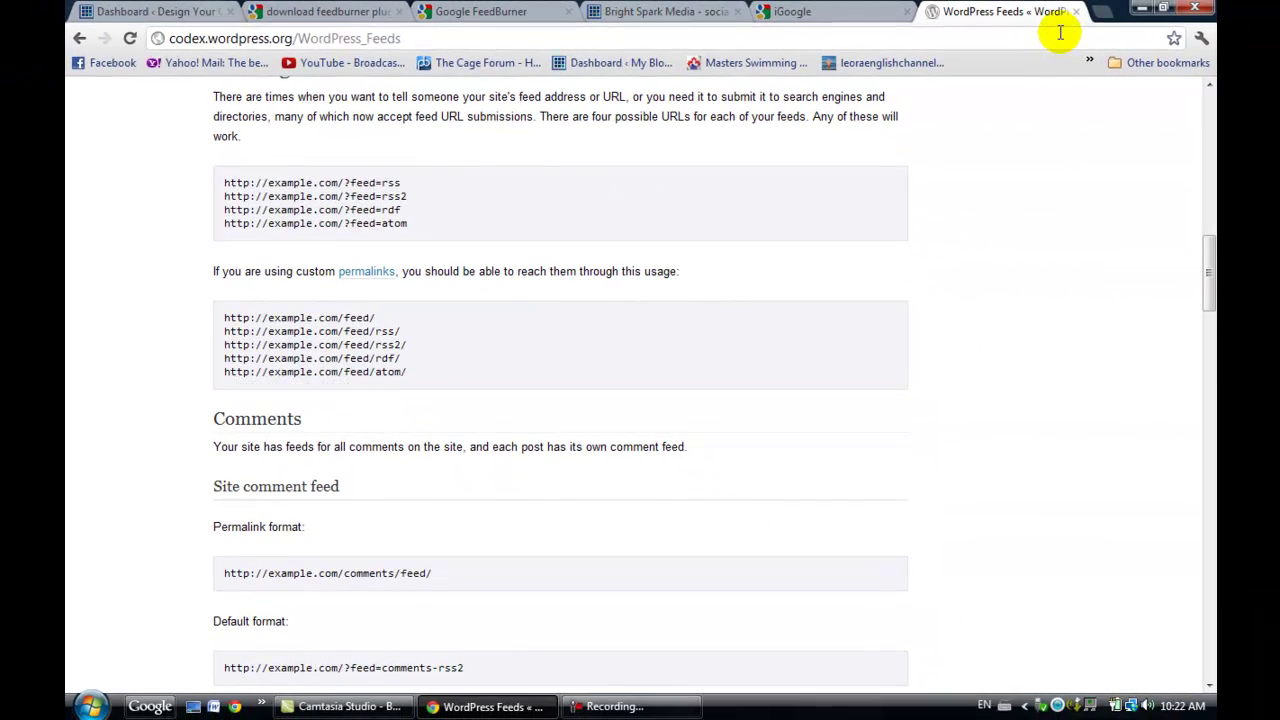
Open feedburner.com in a new browser tab and sign in with the account password, dismissing the Windows color scheme prompt.
{"action": "left_click", "coordinate": [1102, 11]}
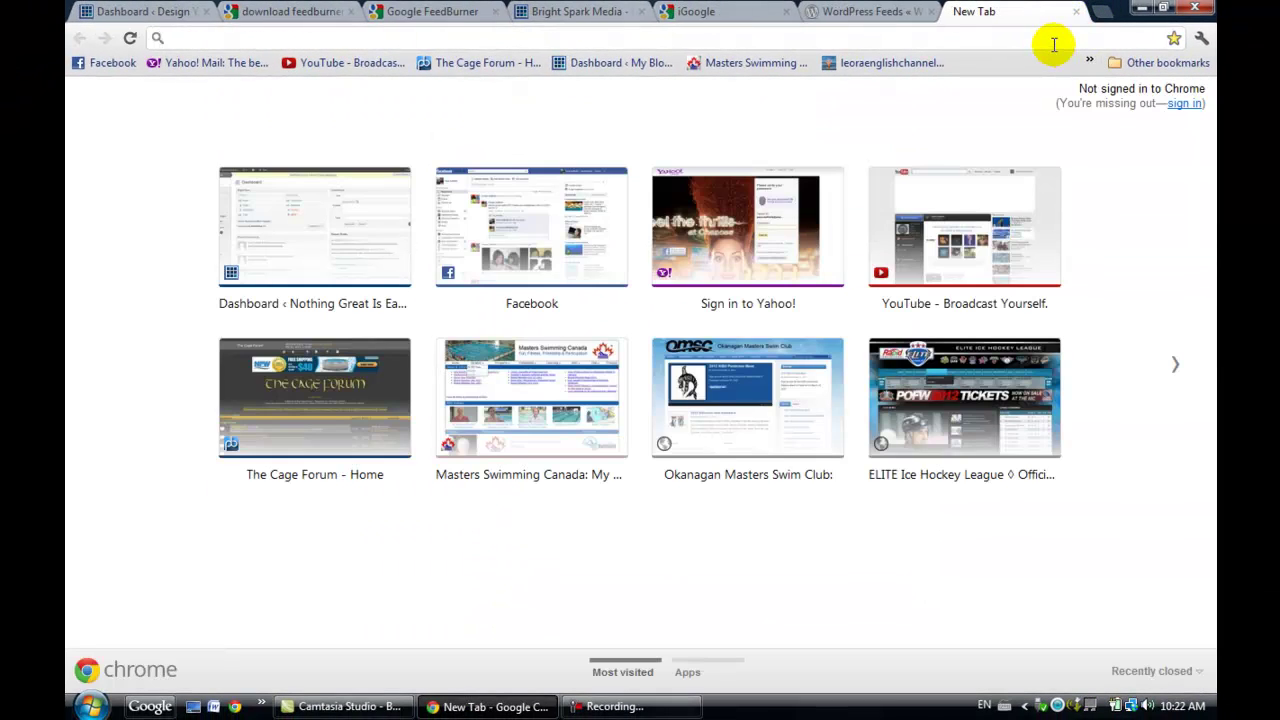
{"action": "type", "text": "feedburner.com"}
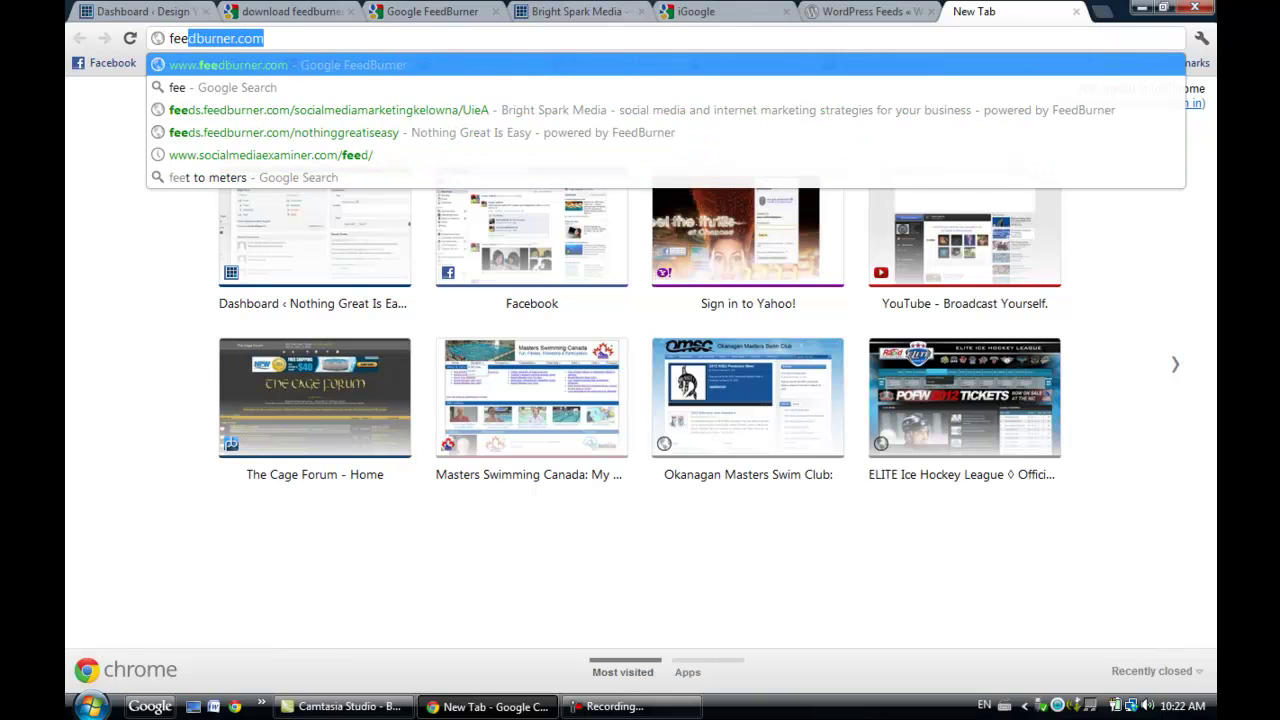
{"action": "key", "text": "Return"}
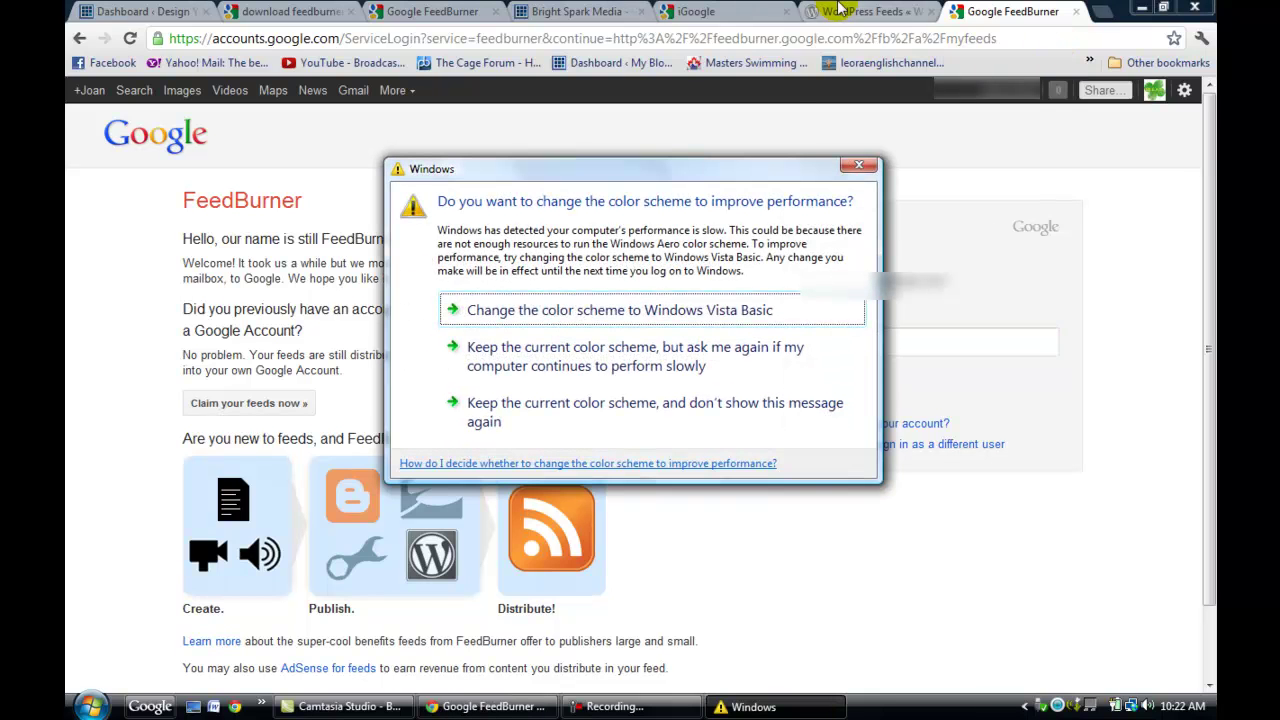
{"action": "left_click", "coordinate": [855, 168]}
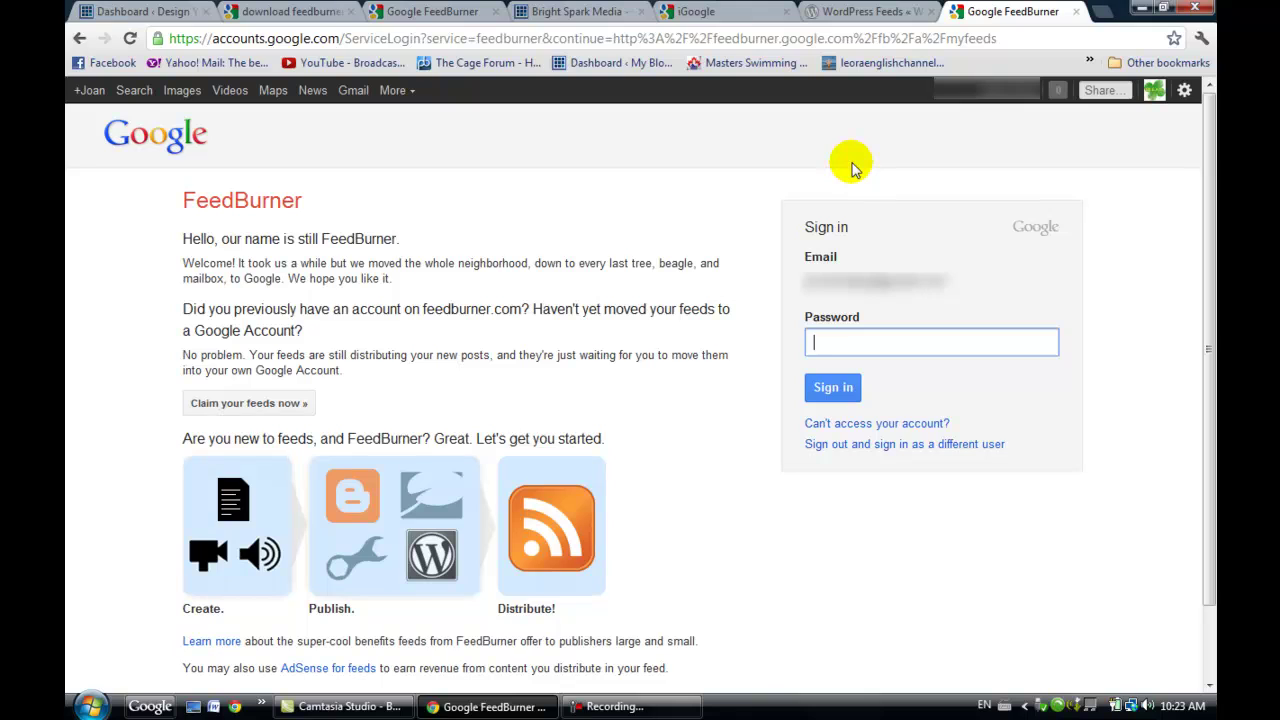
{"action": "type", "text": "••••••"}
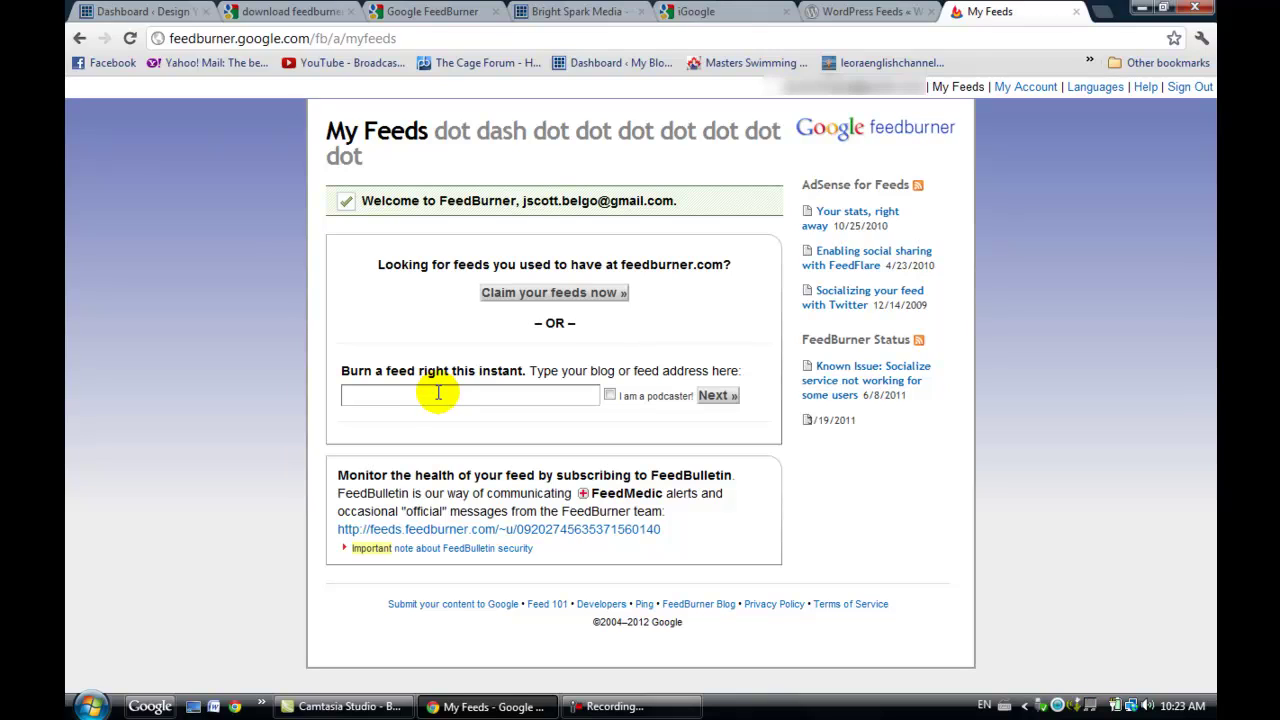
{"action": "left_click", "coordinate": [438, 392]}
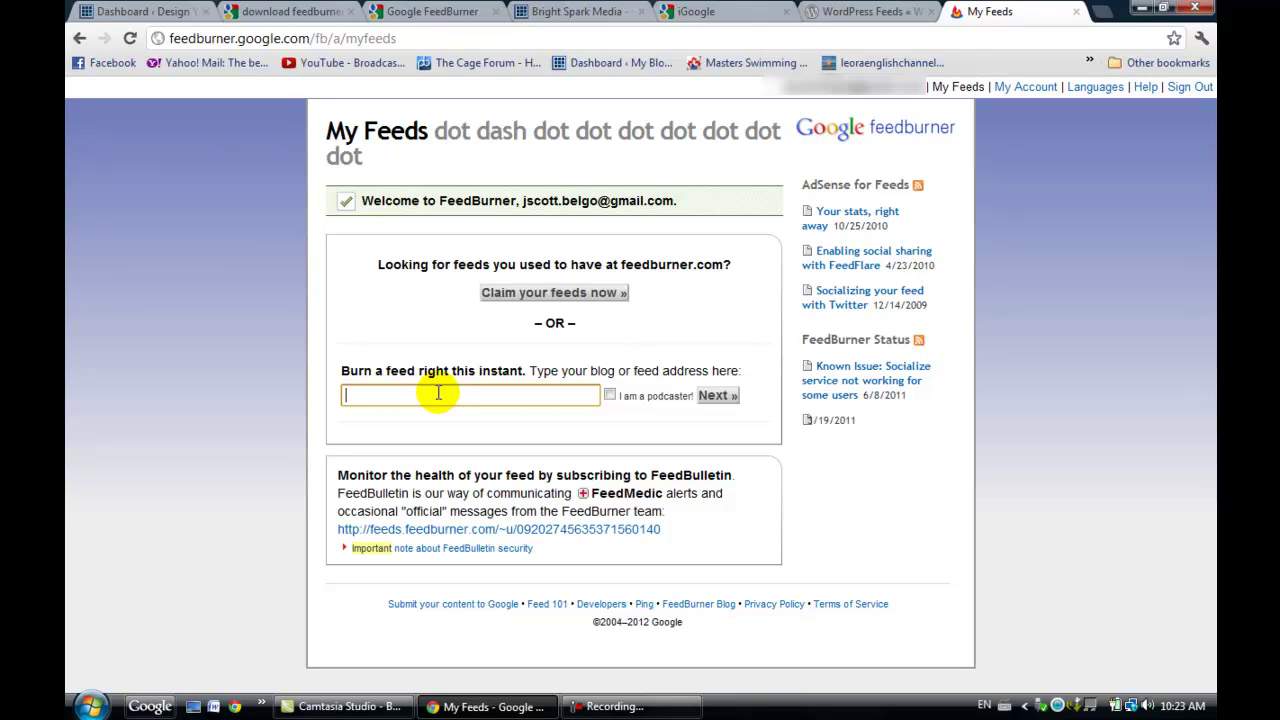
{"action": "type", "text": "www.designyourh"}
{"action": "type", "text": "ange"}
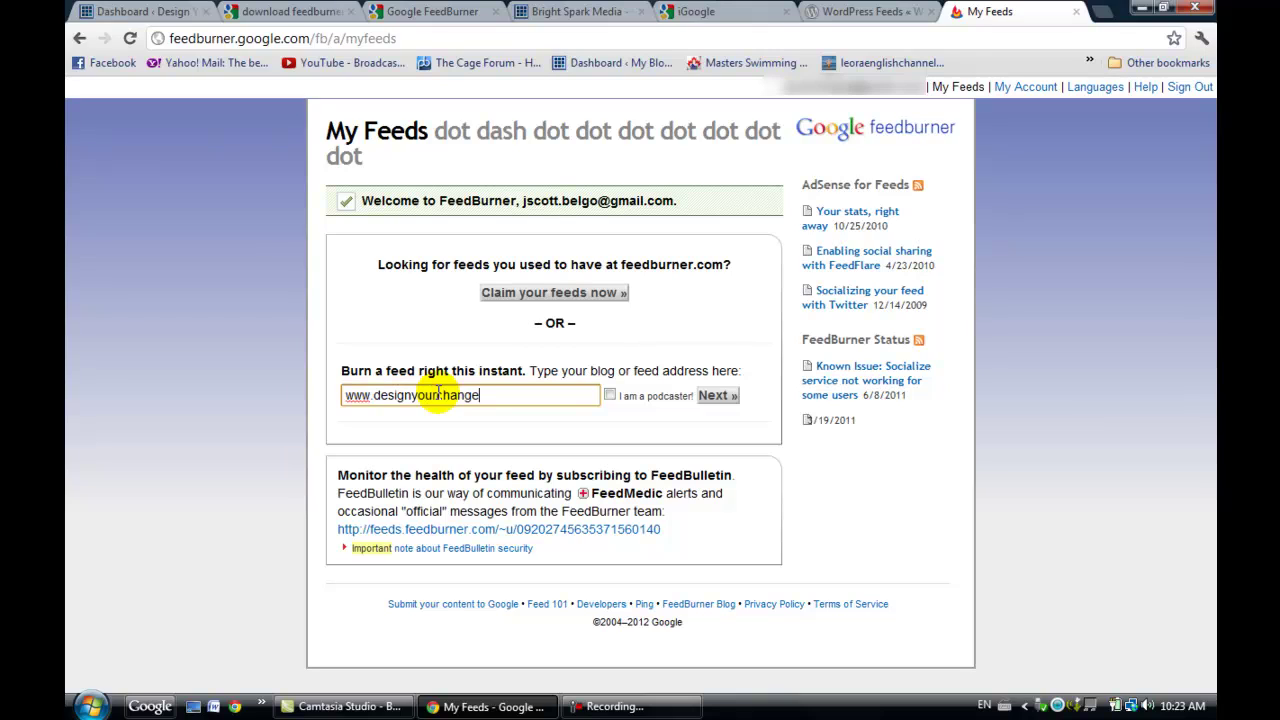
{"action": "type", "text": "coaching.com"}
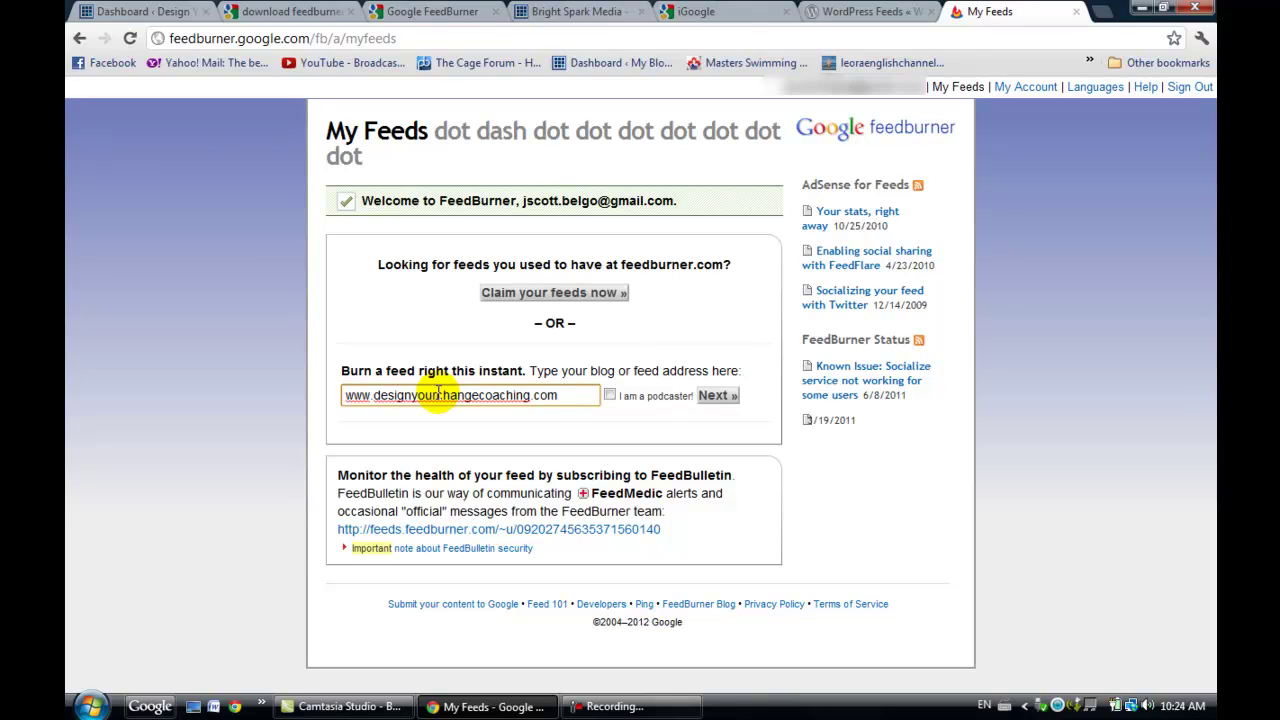
{"action": "type", "text": "/feed/rss"}
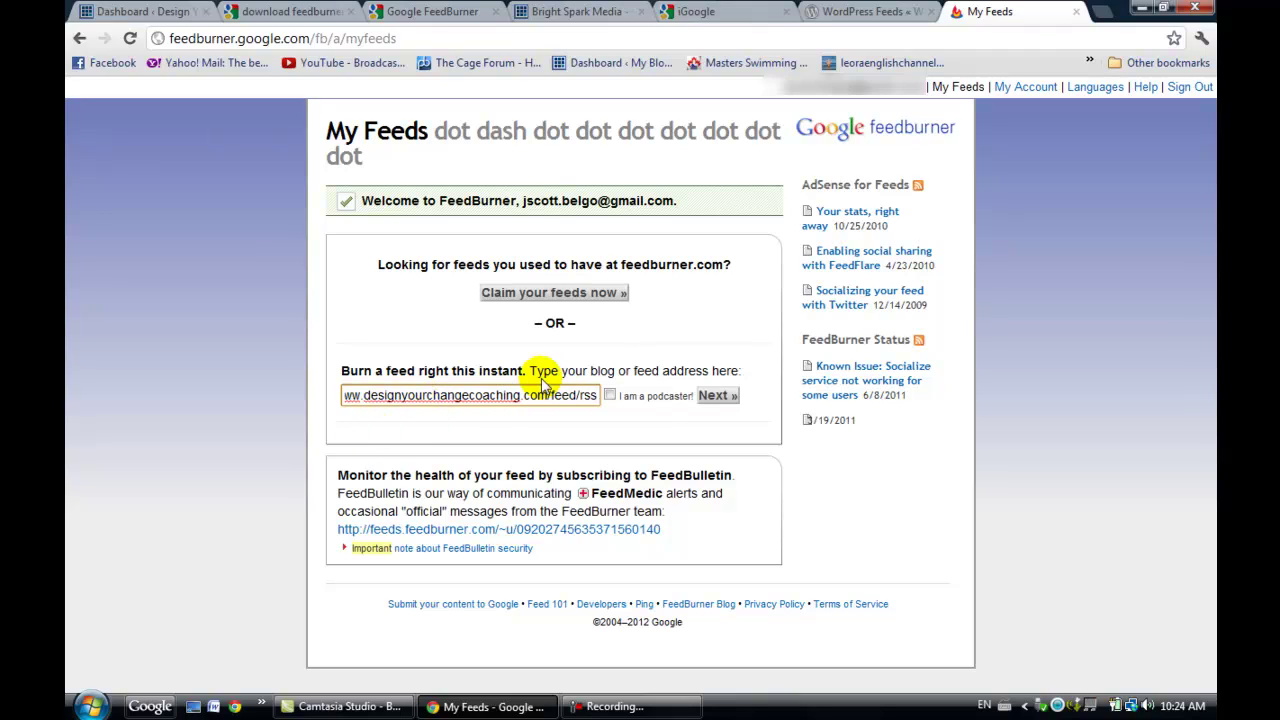
{"action": "left_click", "coordinate": [714, 396]}
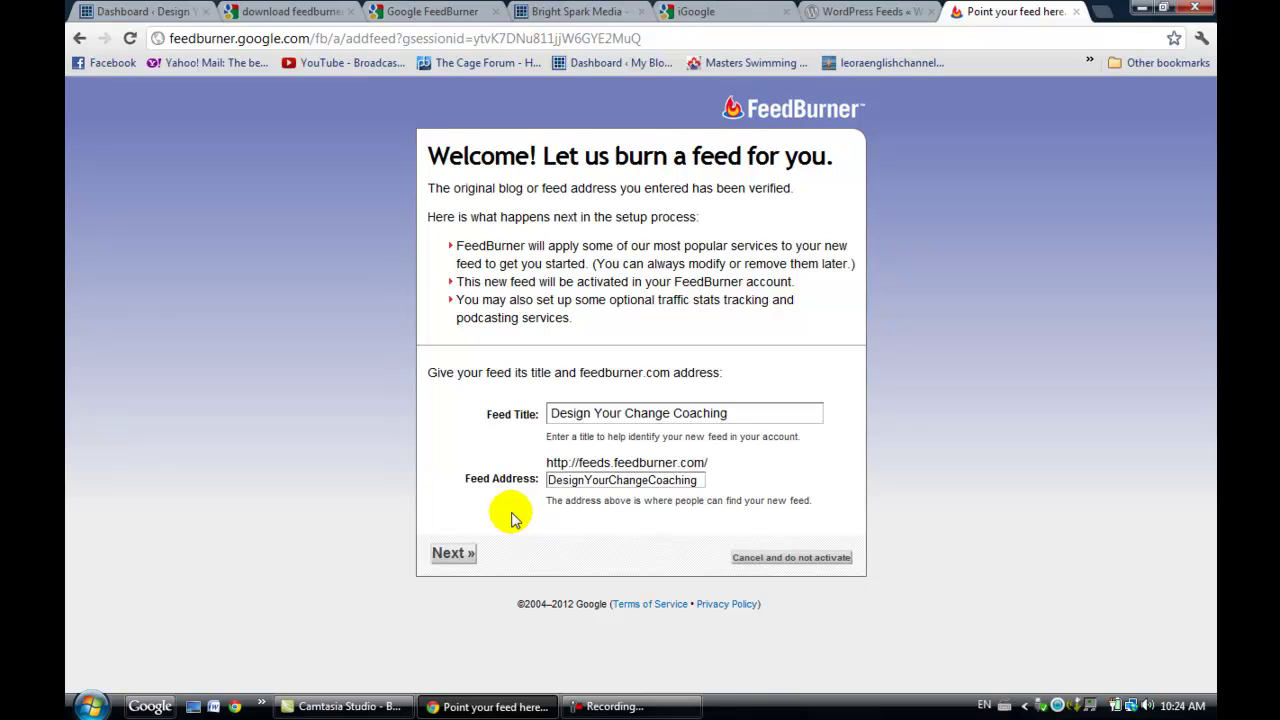
Activate the feed with the suggested title and address, keeping the default FeedBurner Stats options.
{"action": "left_click", "coordinate": [458, 555]}
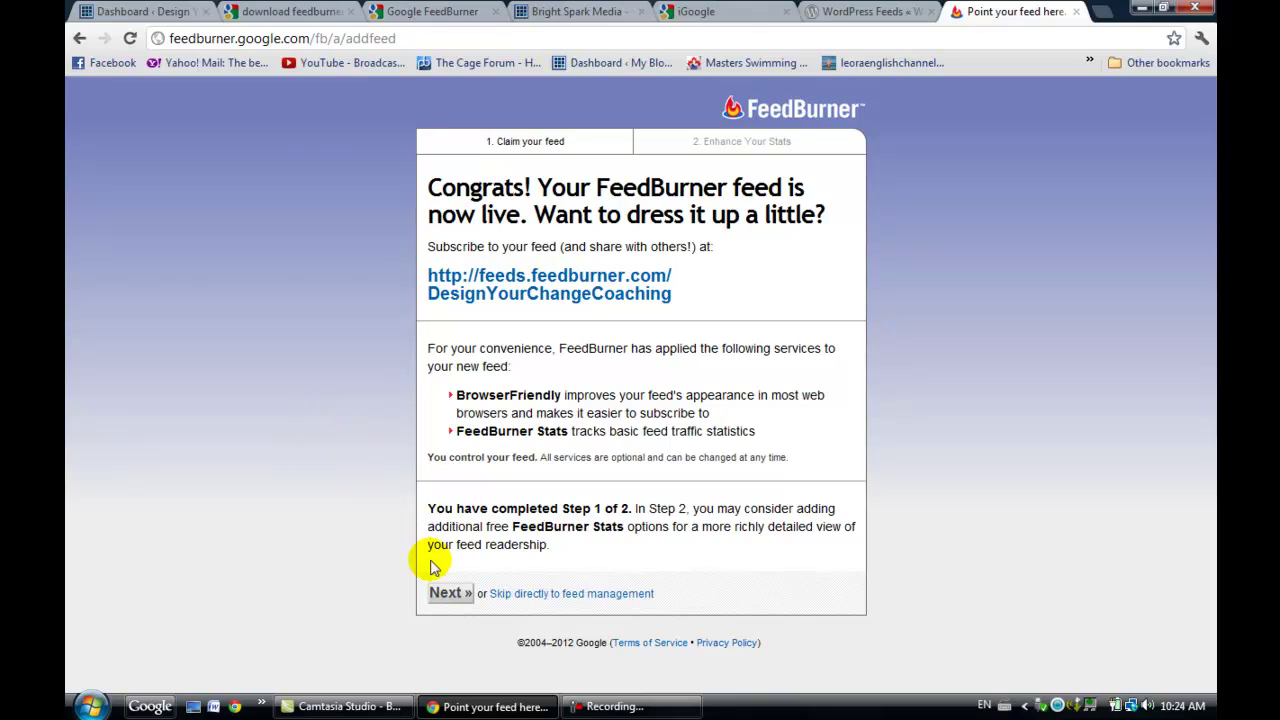
{"action": "left_click", "coordinate": [444, 594]}
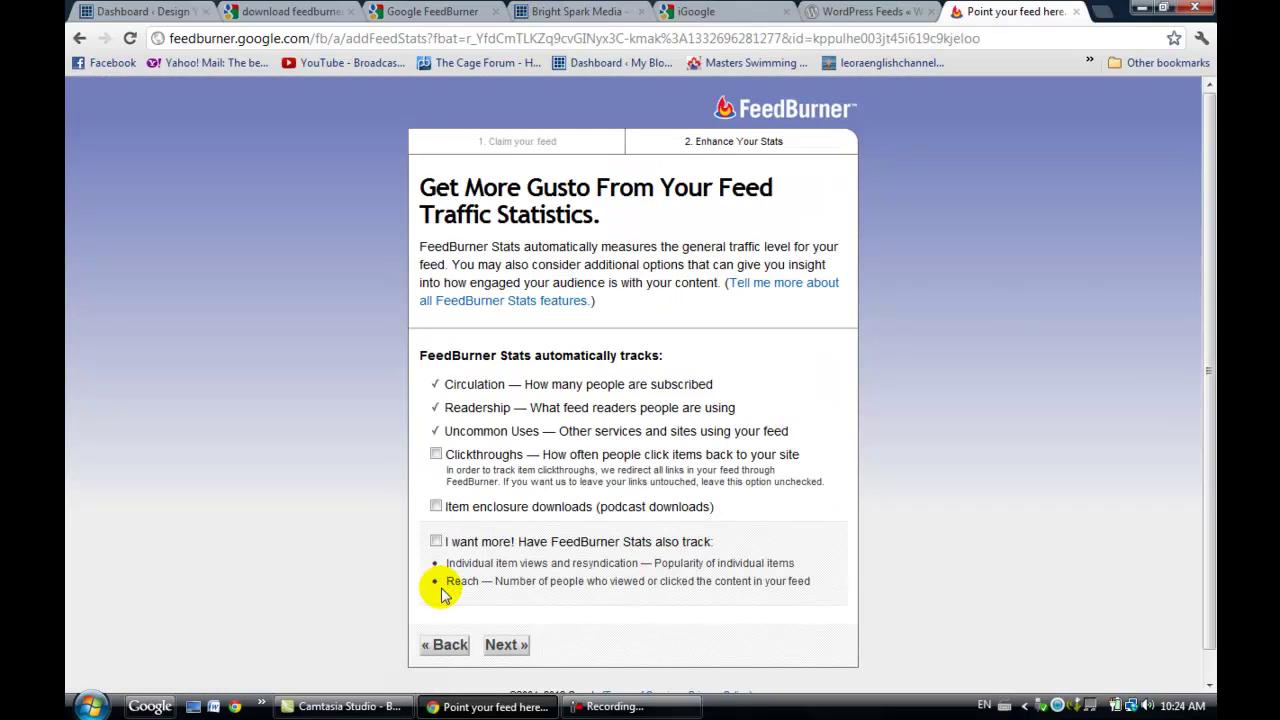
{"action": "left_click", "coordinate": [505, 645]}
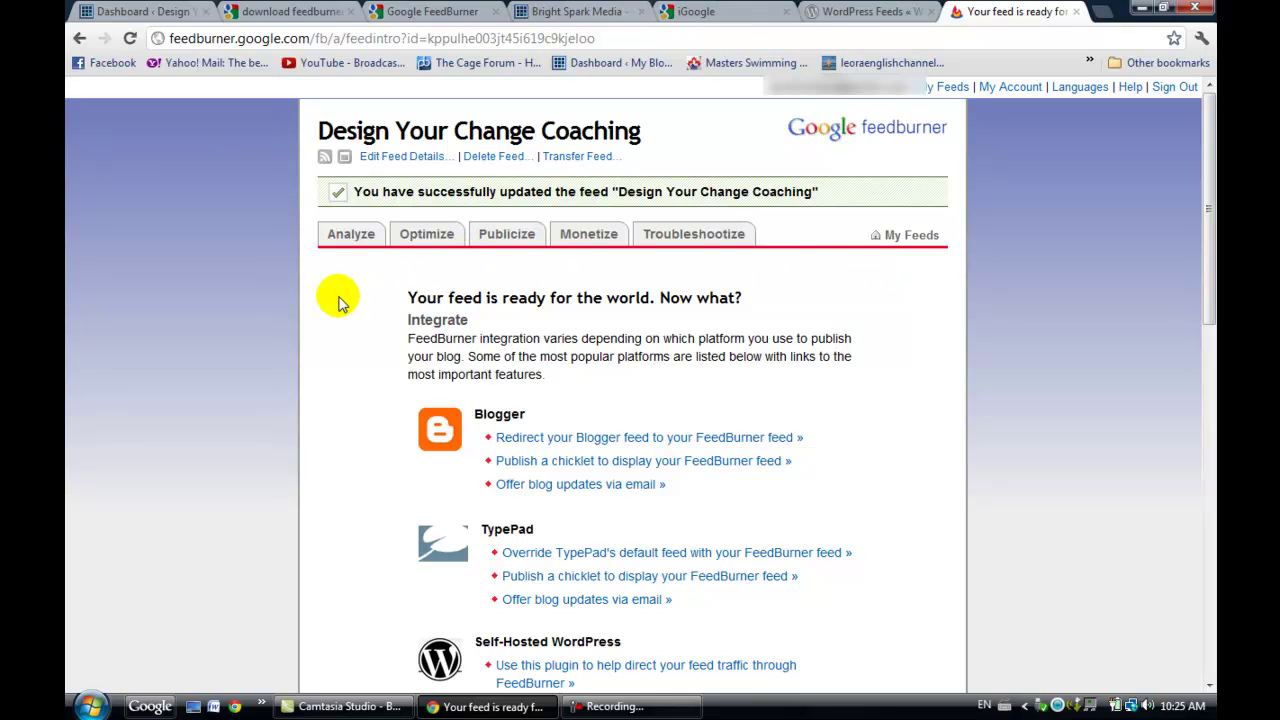
View the new feed's stats dashboard and publicizing services, and open its feed details for editing.
{"action": "left_click", "coordinate": [347, 244]}
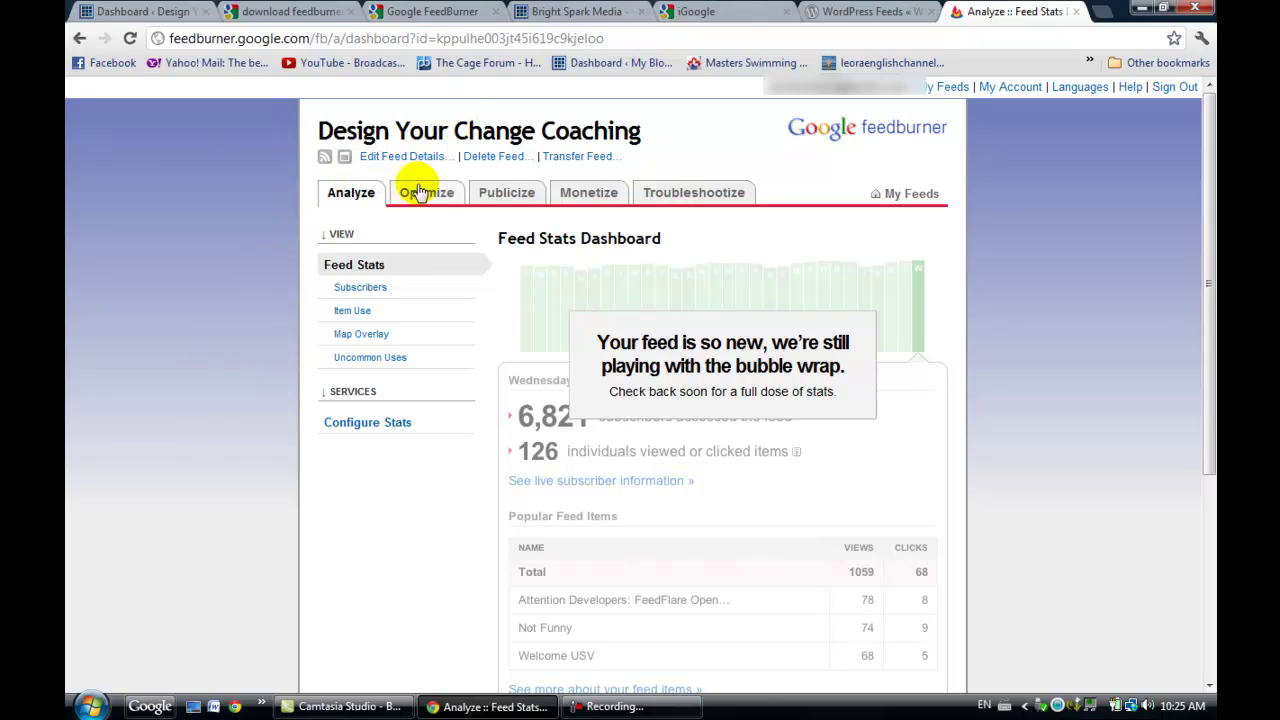
{"action": "left_click", "coordinate": [491, 201]}
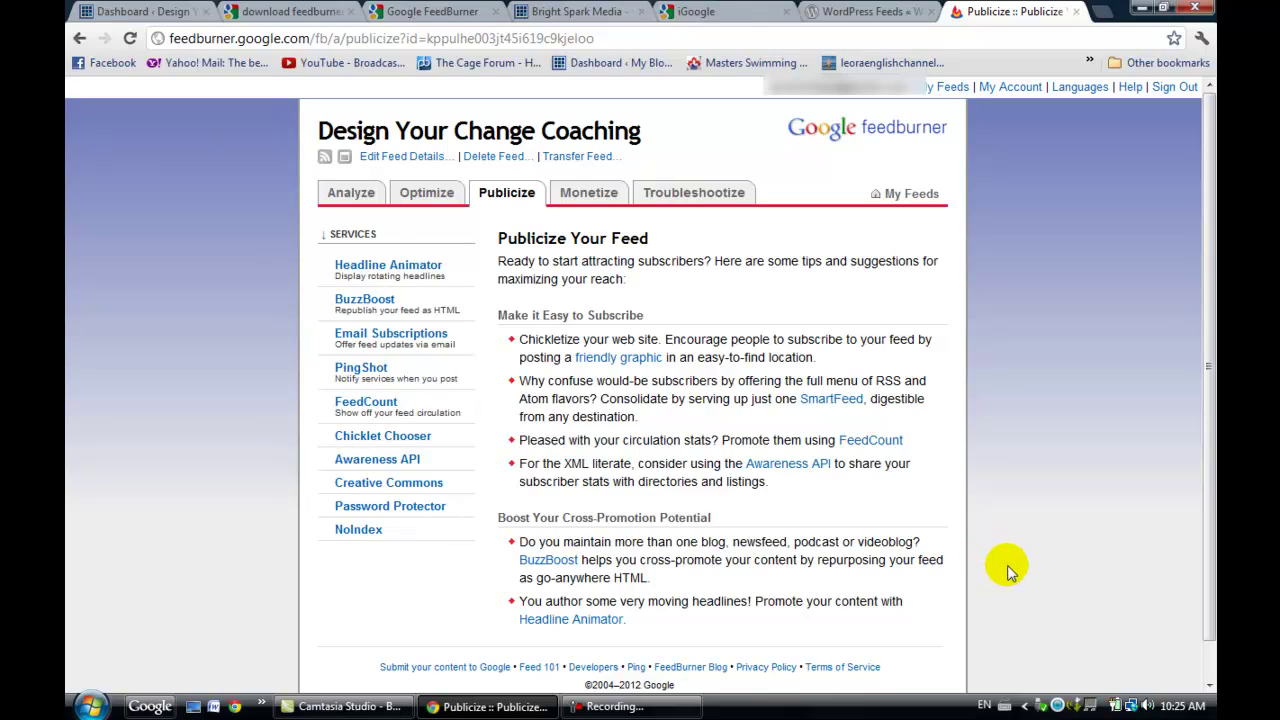
{"action": "left_click", "coordinate": [1210, 688]}
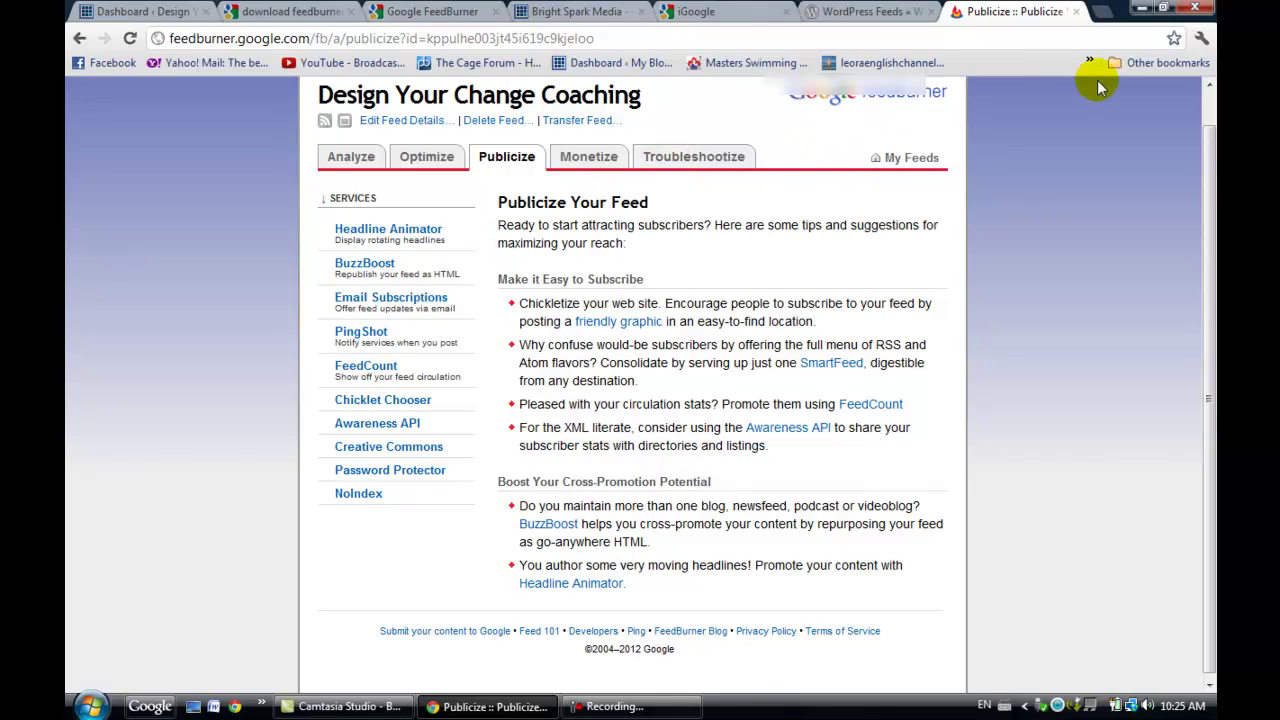
{"action": "left_click", "coordinate": [1210, 96]}
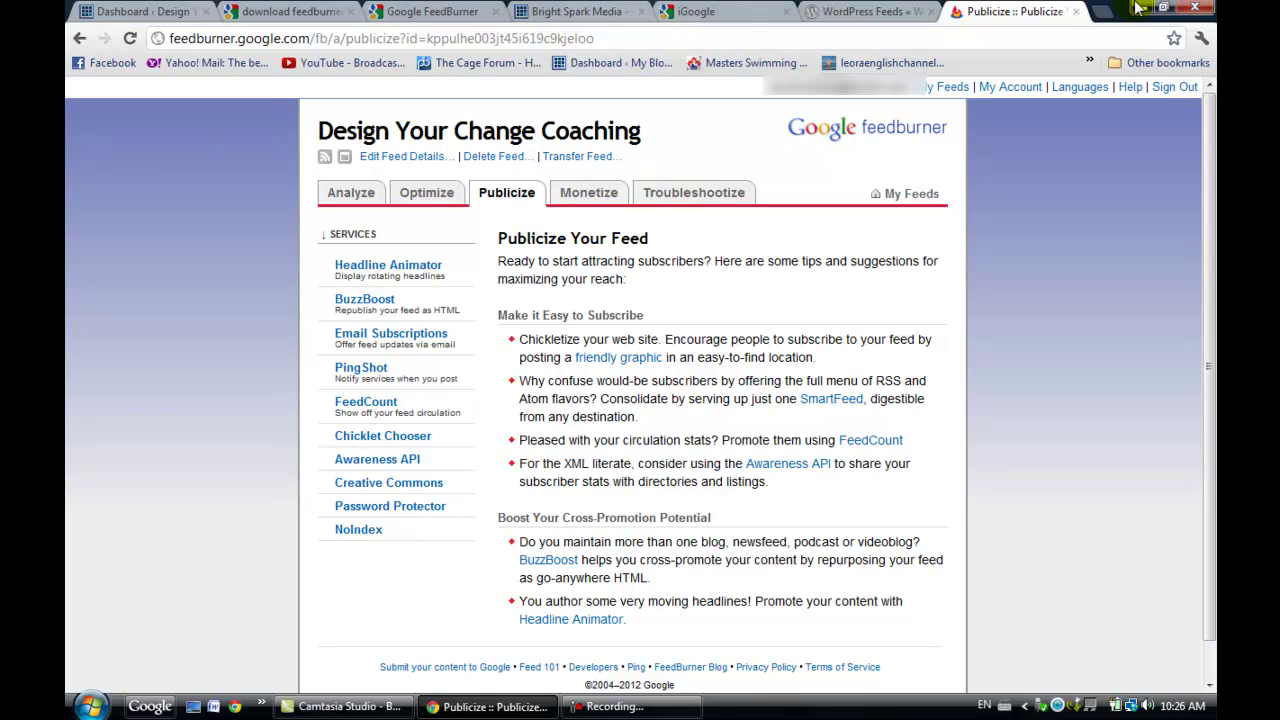
{"action": "left_click", "coordinate": [422, 160]}
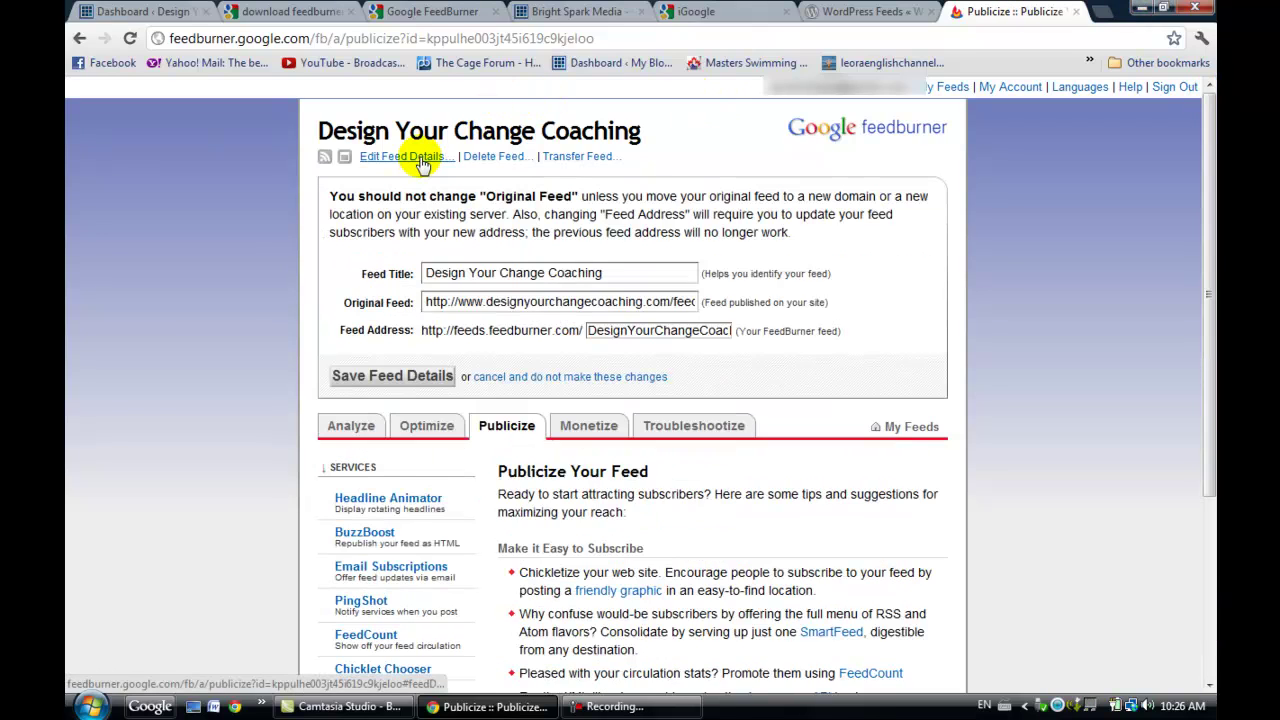
{"action": "left_click", "coordinate": [652, 345]}
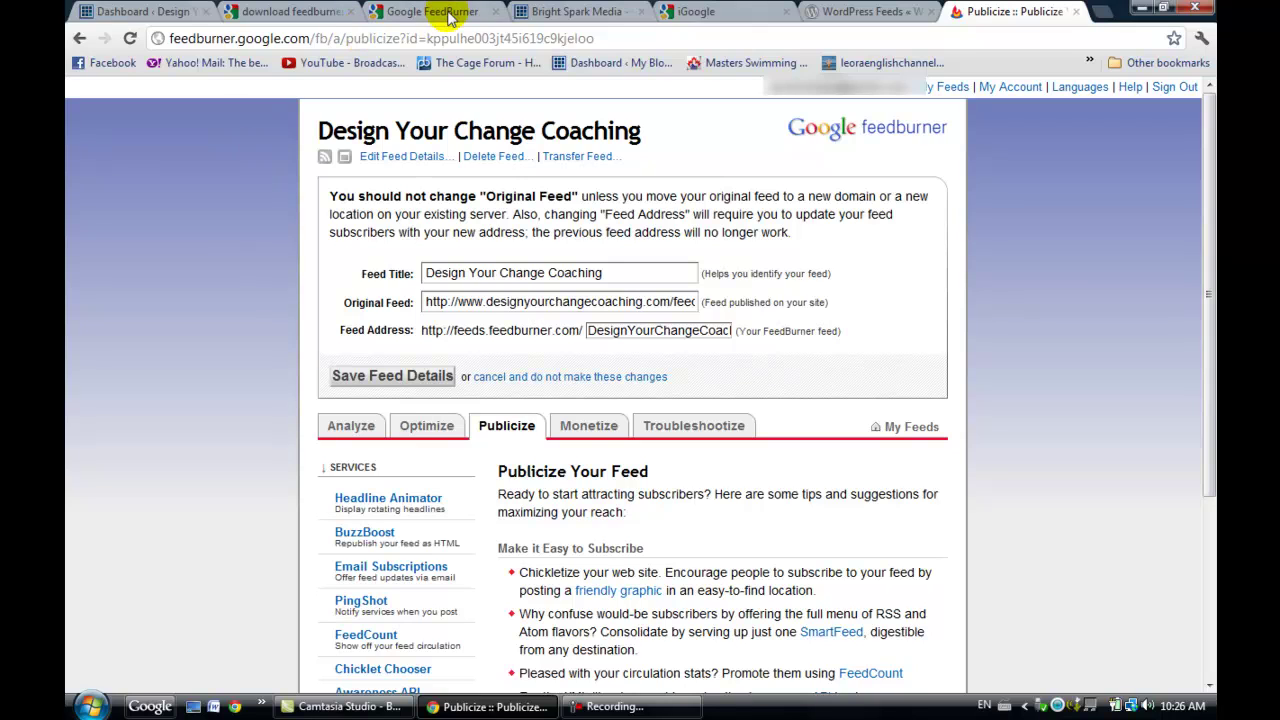
Return to the site's WordPress dashboard, open the widgets page and expand the sidebar's Social Profiles widget.
{"action": "left_click", "coordinate": [197, 12]}
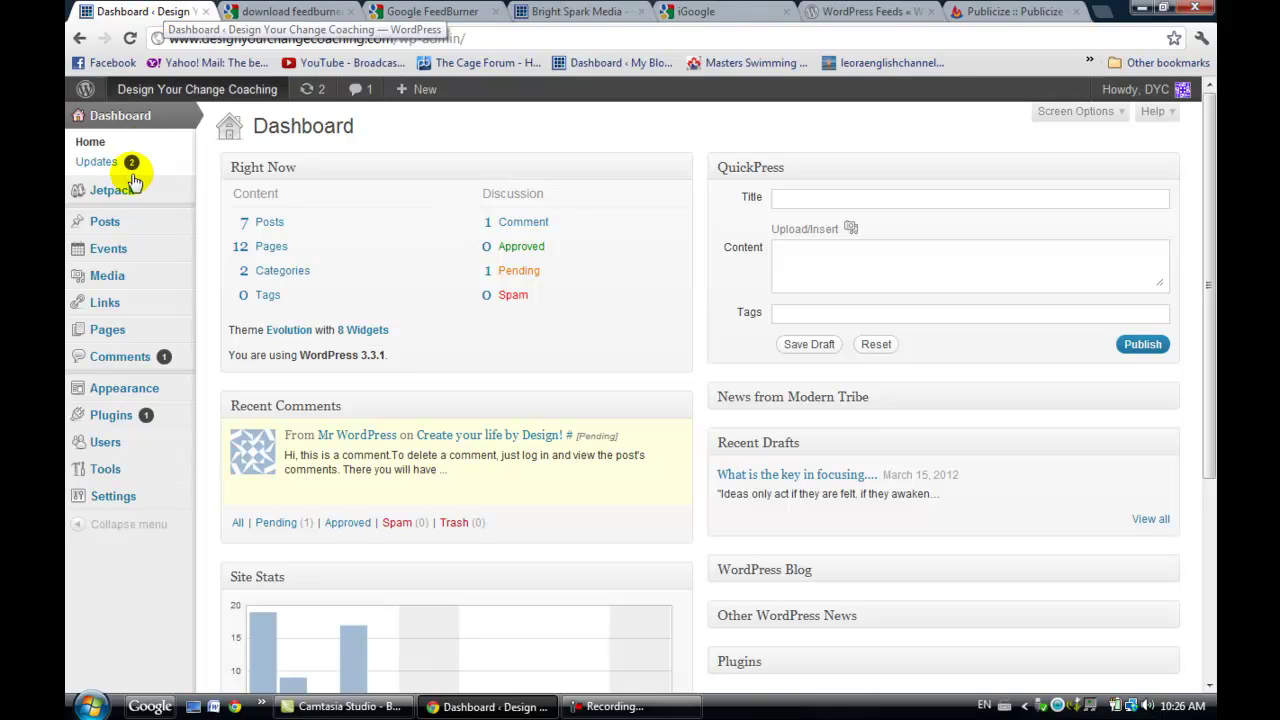
{"action": "mouse_move", "coordinate": [118, 393]}
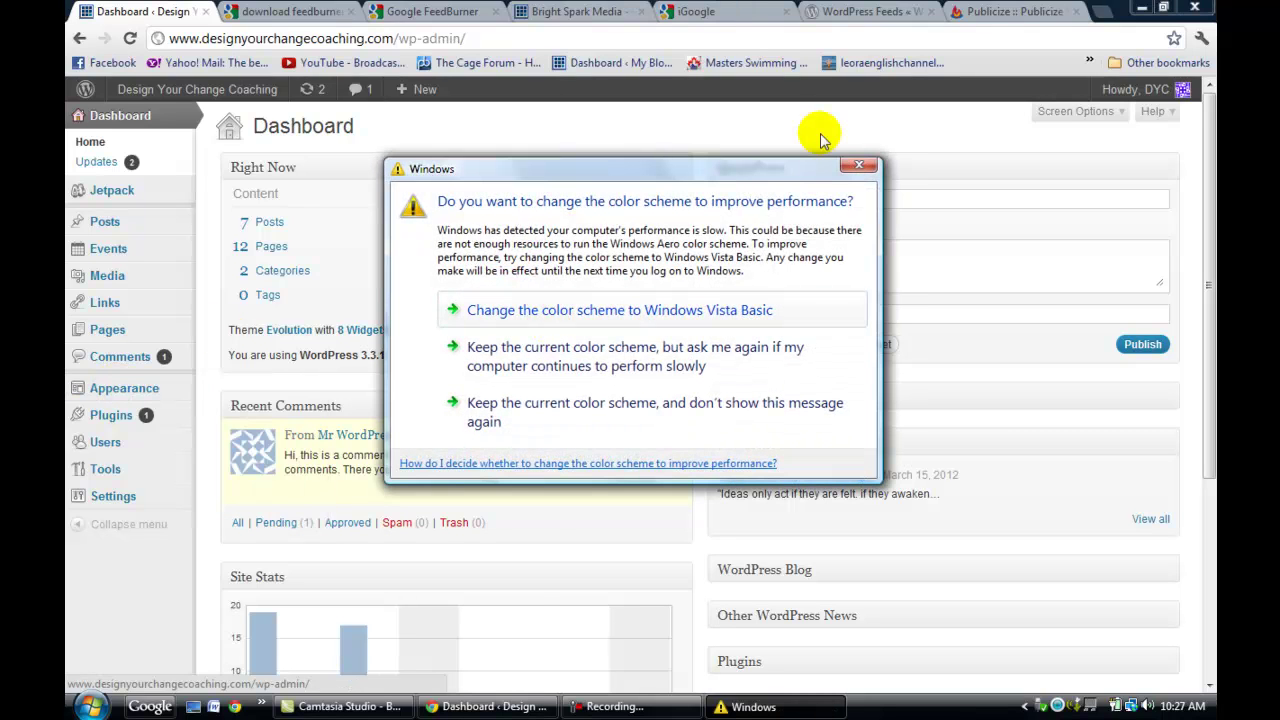
{"action": "left_click", "coordinate": [858, 163]}
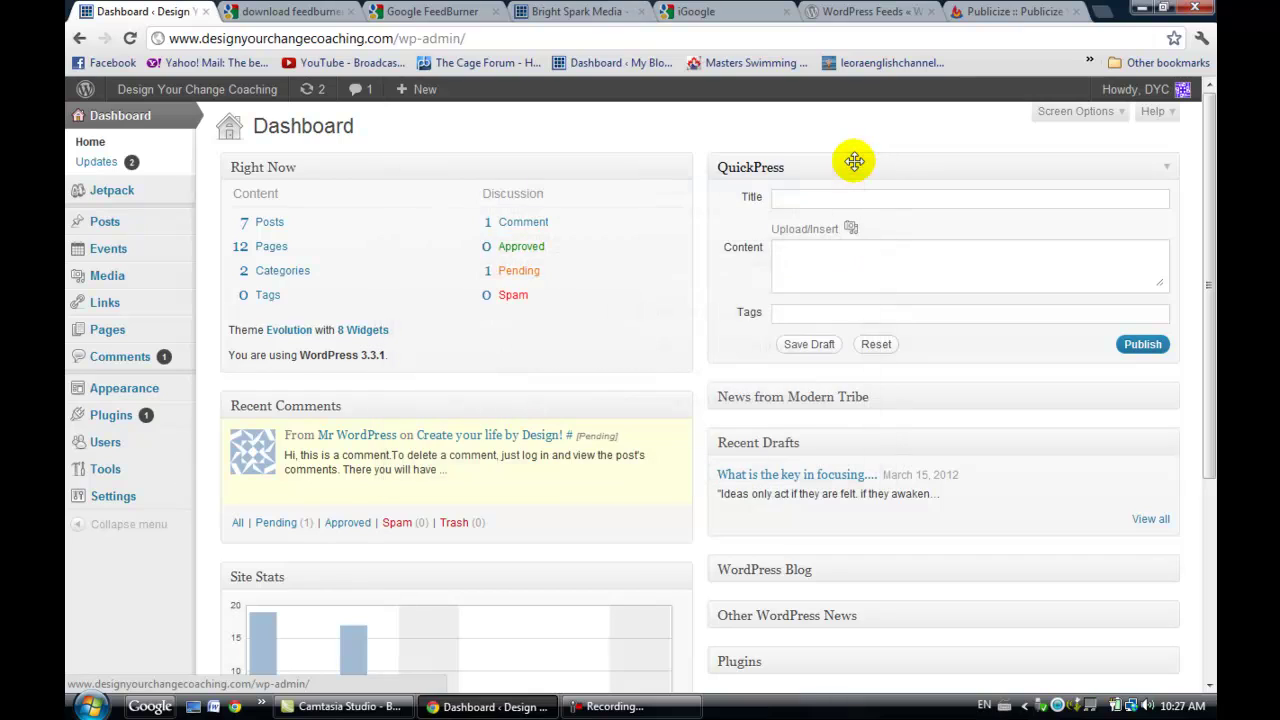
{"action": "left_click", "coordinate": [148, 388]}
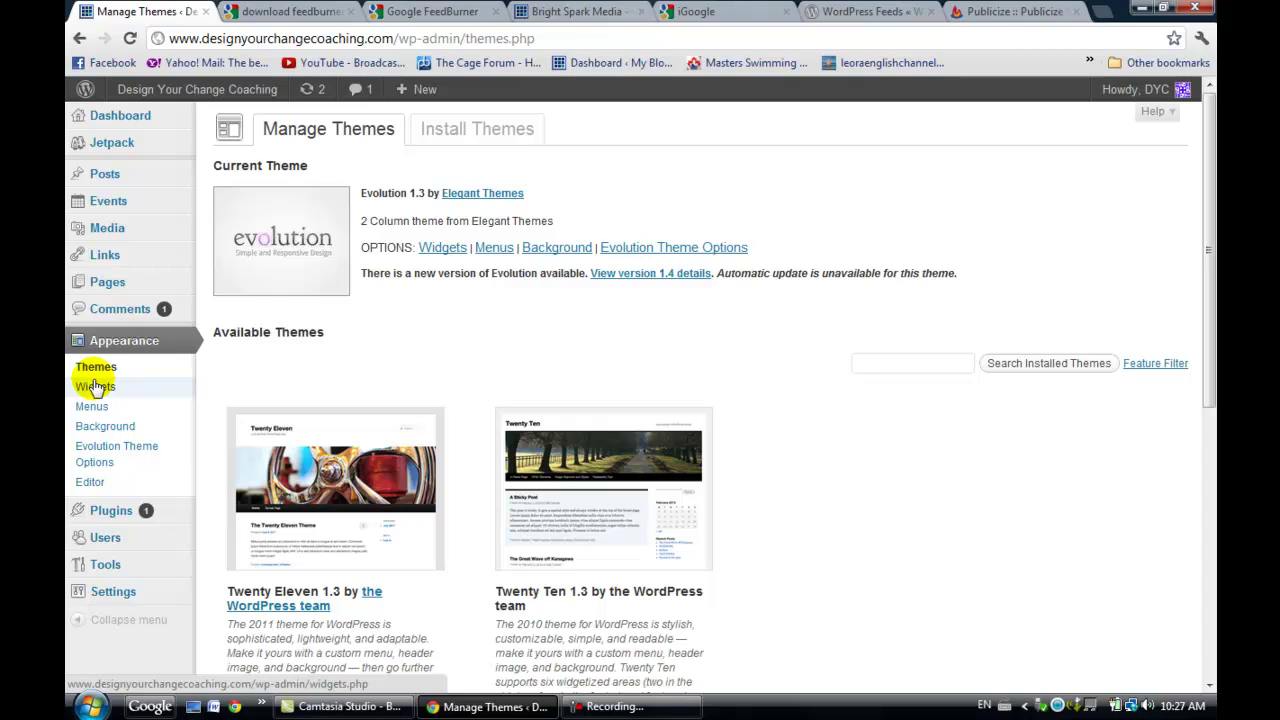
{"action": "mouse_move", "coordinate": [106, 511]}
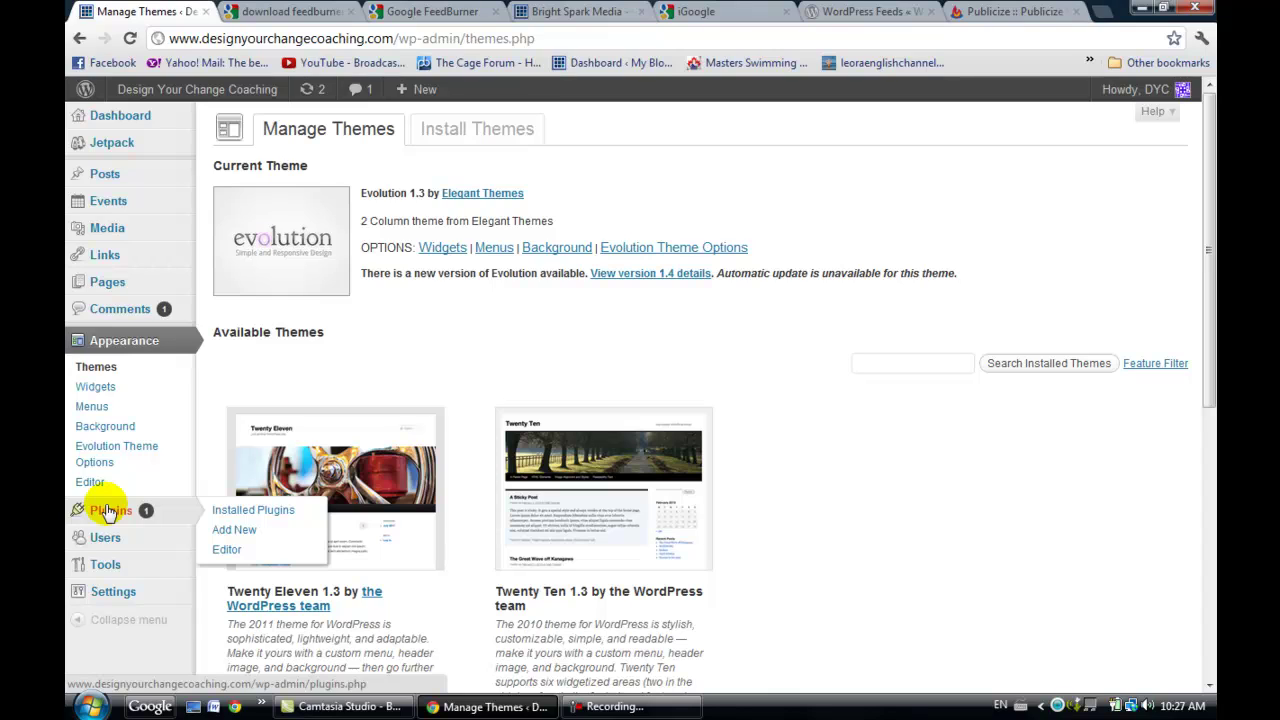
{"action": "left_click", "coordinate": [97, 392]}
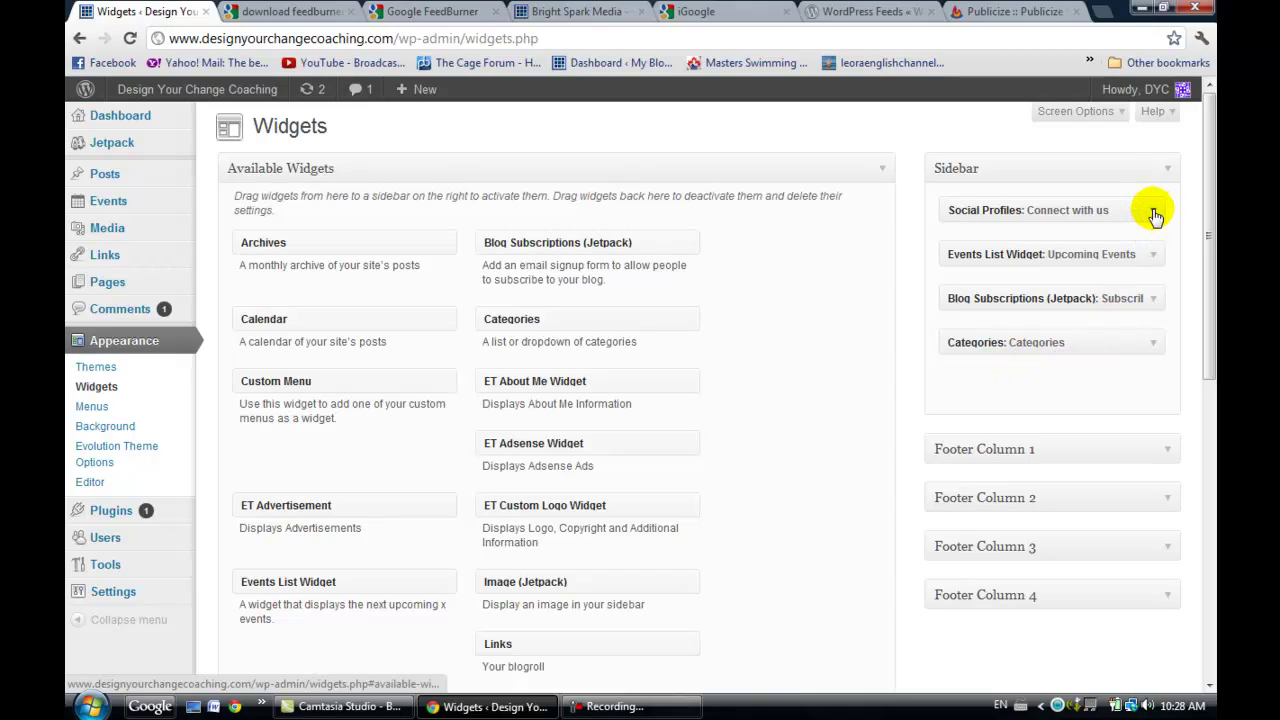
{"action": "left_click", "coordinate": [1155, 217]}
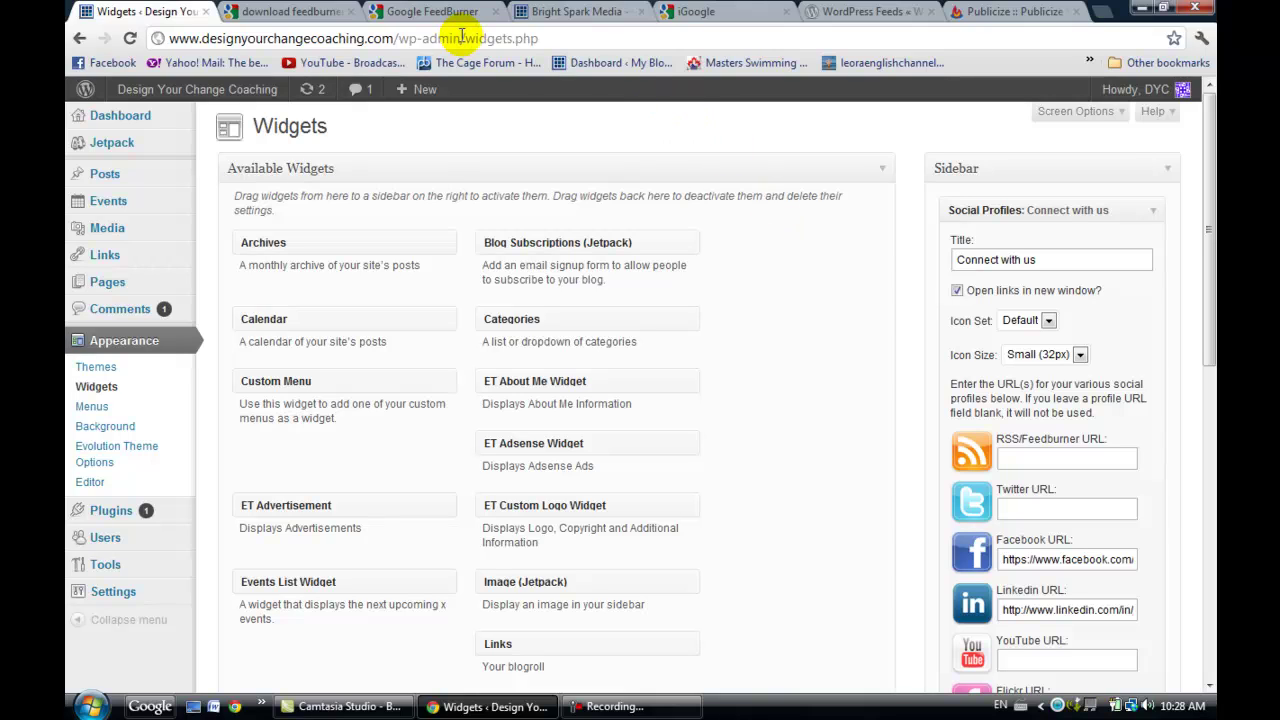
Copy the Original Feed URL from FeedBurner's feed details into the Social Profiles widget's RSS/Feedburner URL field.
{"action": "left_click", "coordinate": [1001, 14]}
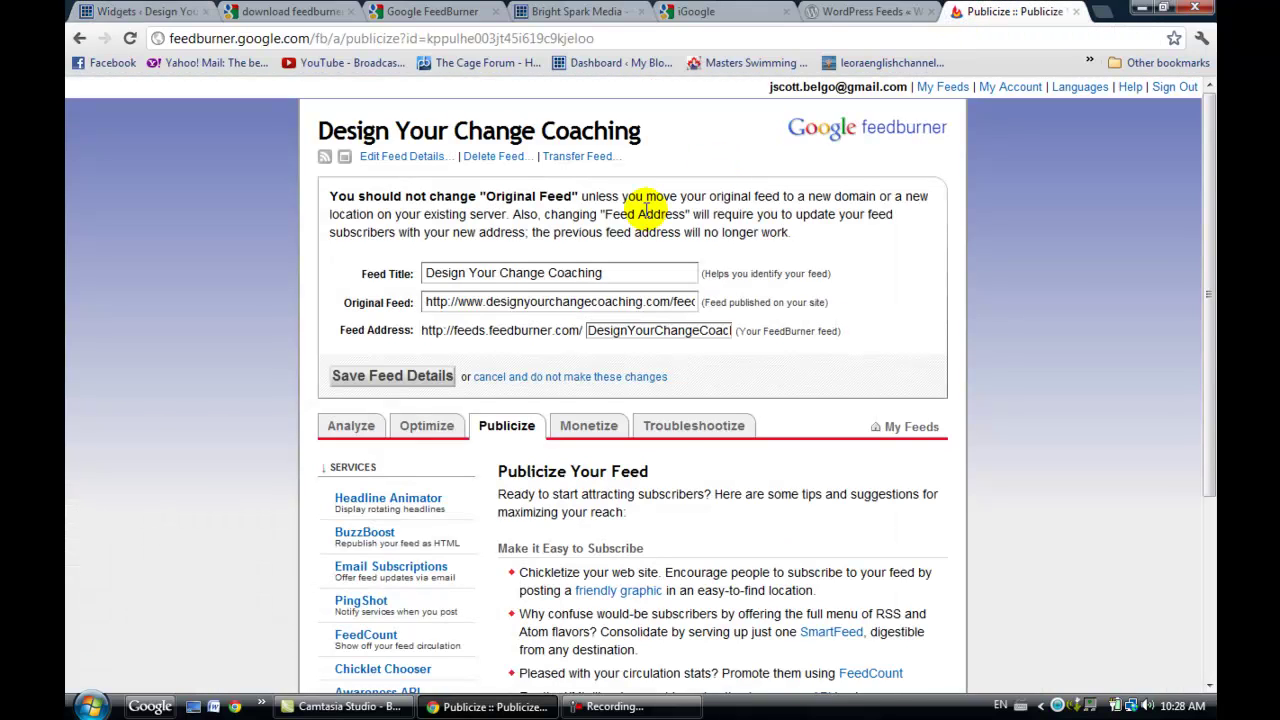
{"action": "double_click", "coordinate": [607, 303]}
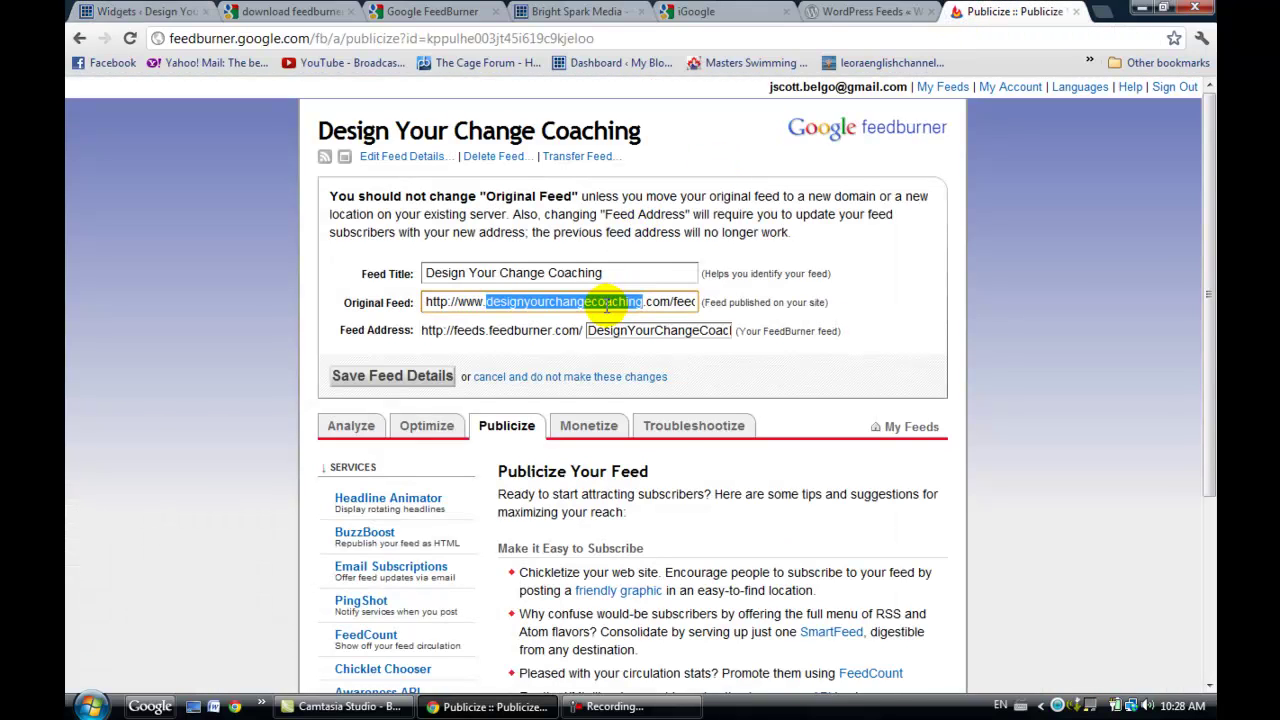
{"action": "triple_click", "coordinate": [607, 303]}
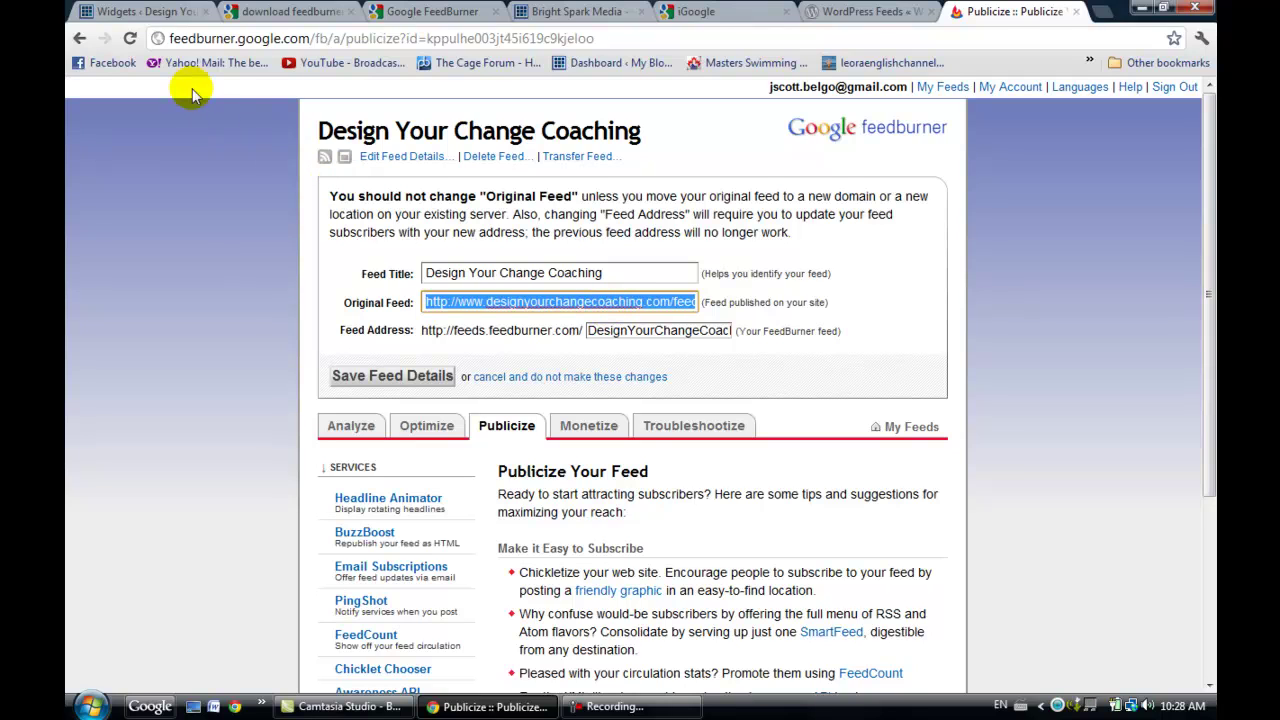
{"action": "left_click", "coordinate": [157, 14]}
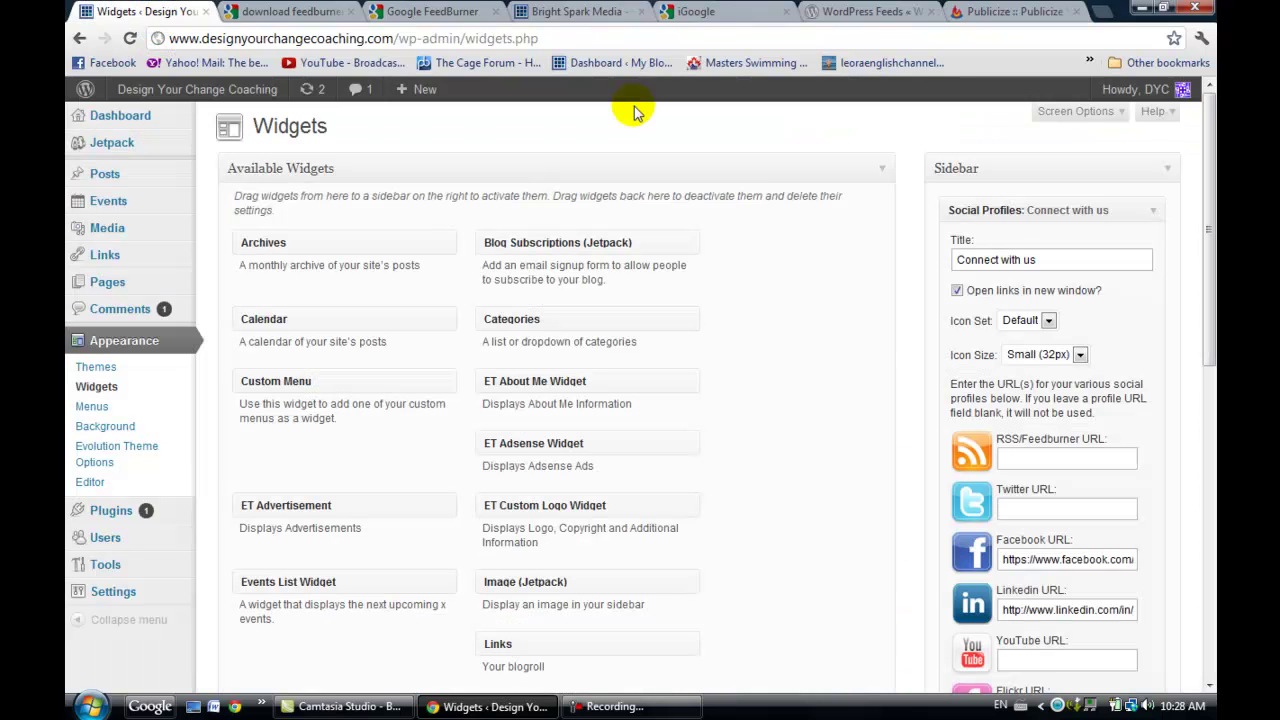
{"action": "left_click", "coordinate": [1055, 458]}
{"action": "key", "text": "ctrl+v"}
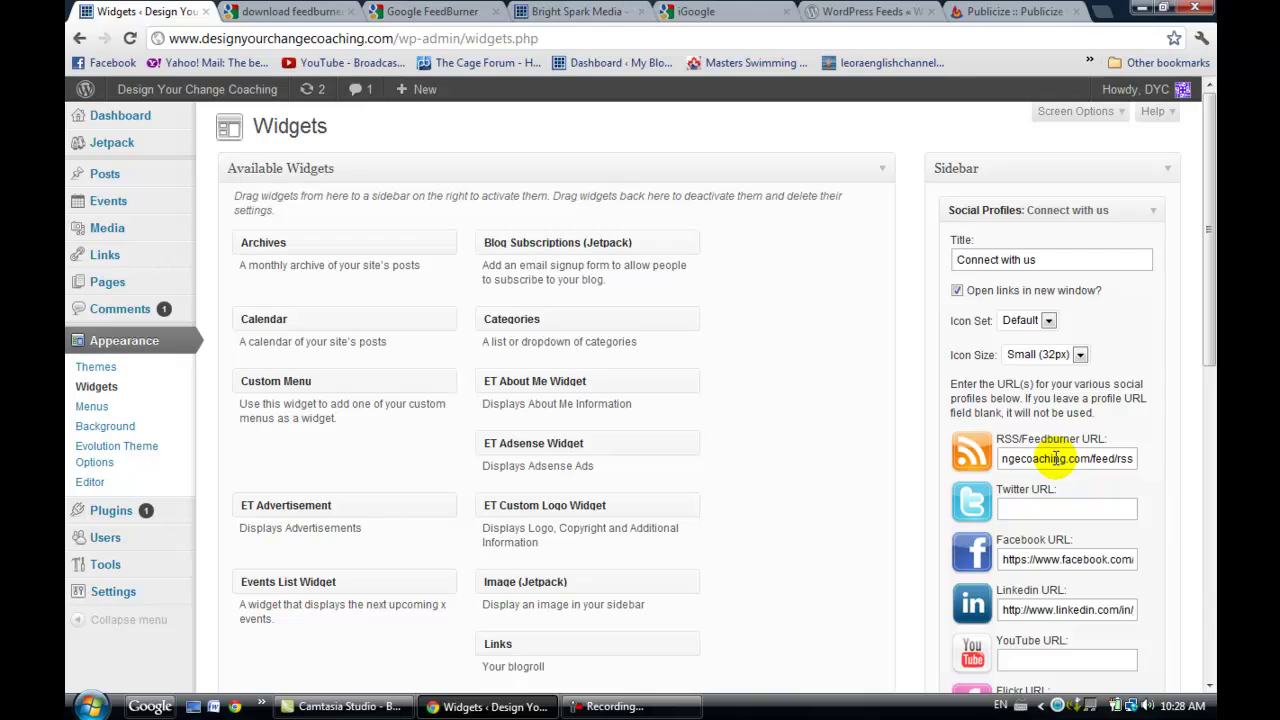
Save and collapse the Social Profiles widget, and open the live Design Your Change Coaching site.
{"action": "left_click", "coordinate": [1208, 684]}
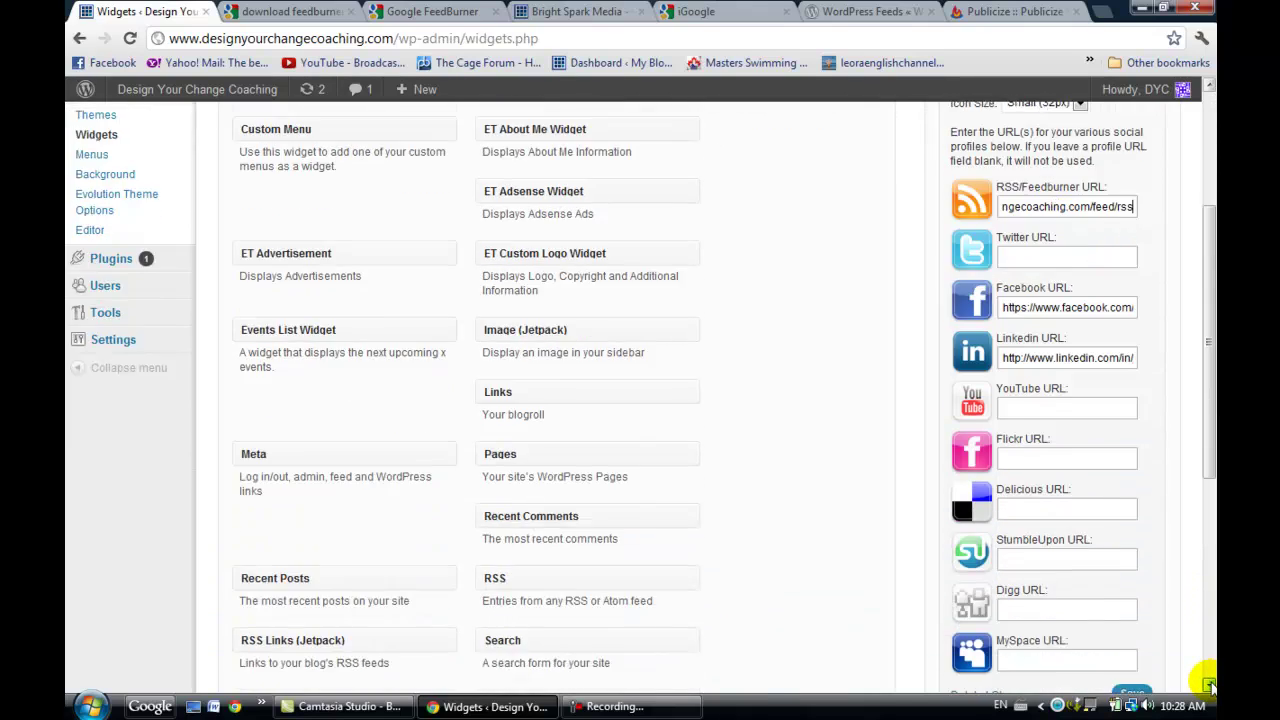
{"action": "left_click", "coordinate": [1136, 590]}
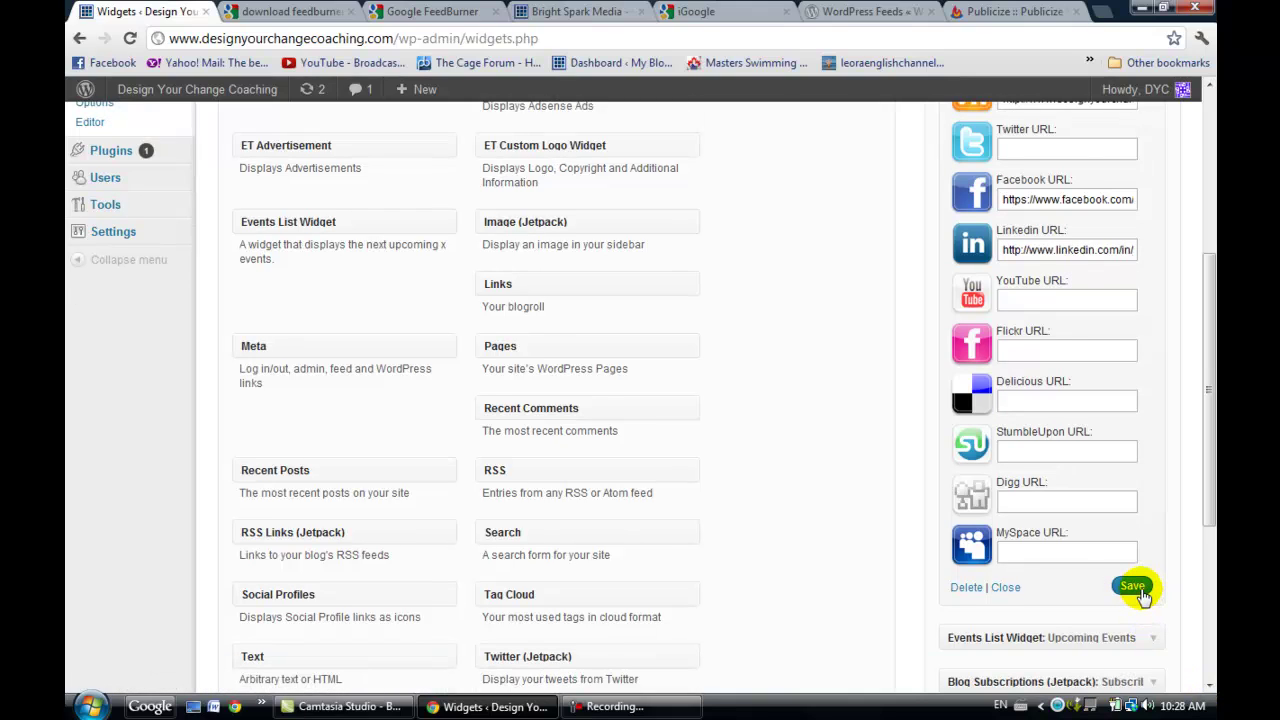
{"action": "left_click", "coordinate": [1004, 589]}
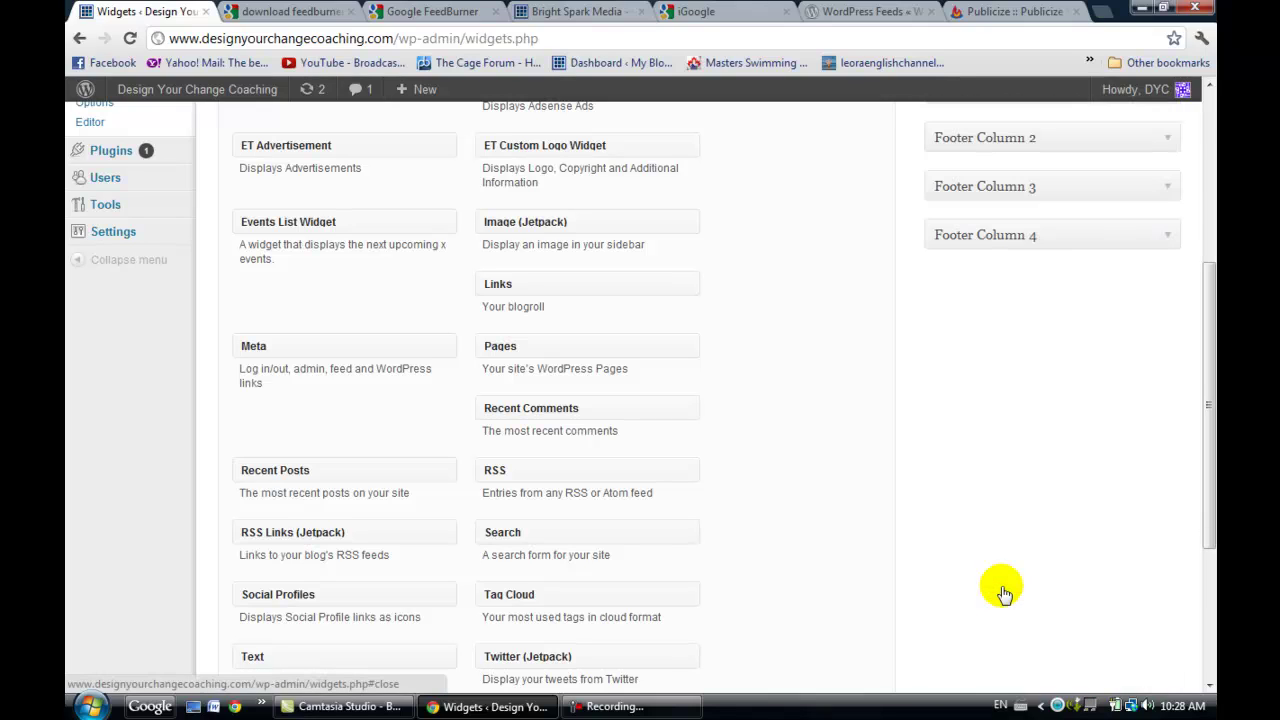
{"action": "left_click", "coordinate": [267, 93]}
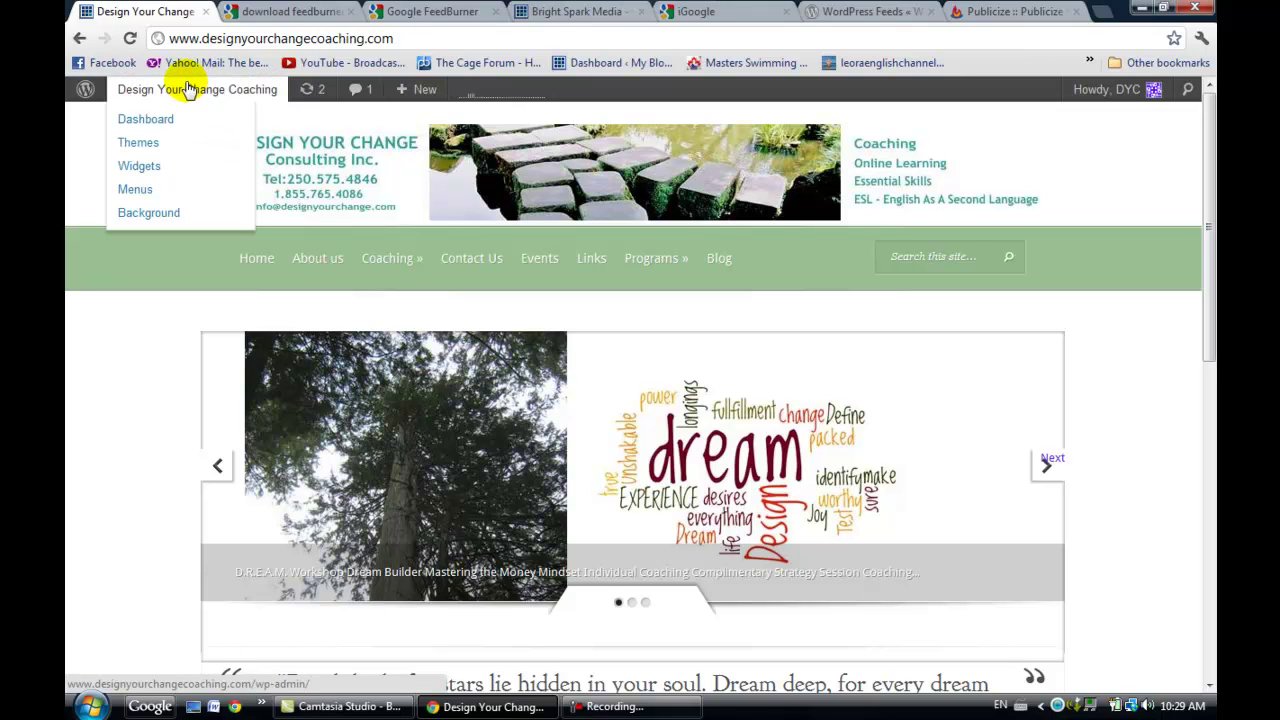
Check the Connect with us icons in the live home page's footer, and open the site's widgets page.
{"action": "left_click", "coordinate": [1209, 608]}
{"action": "left_click", "coordinate": [1209, 610]}
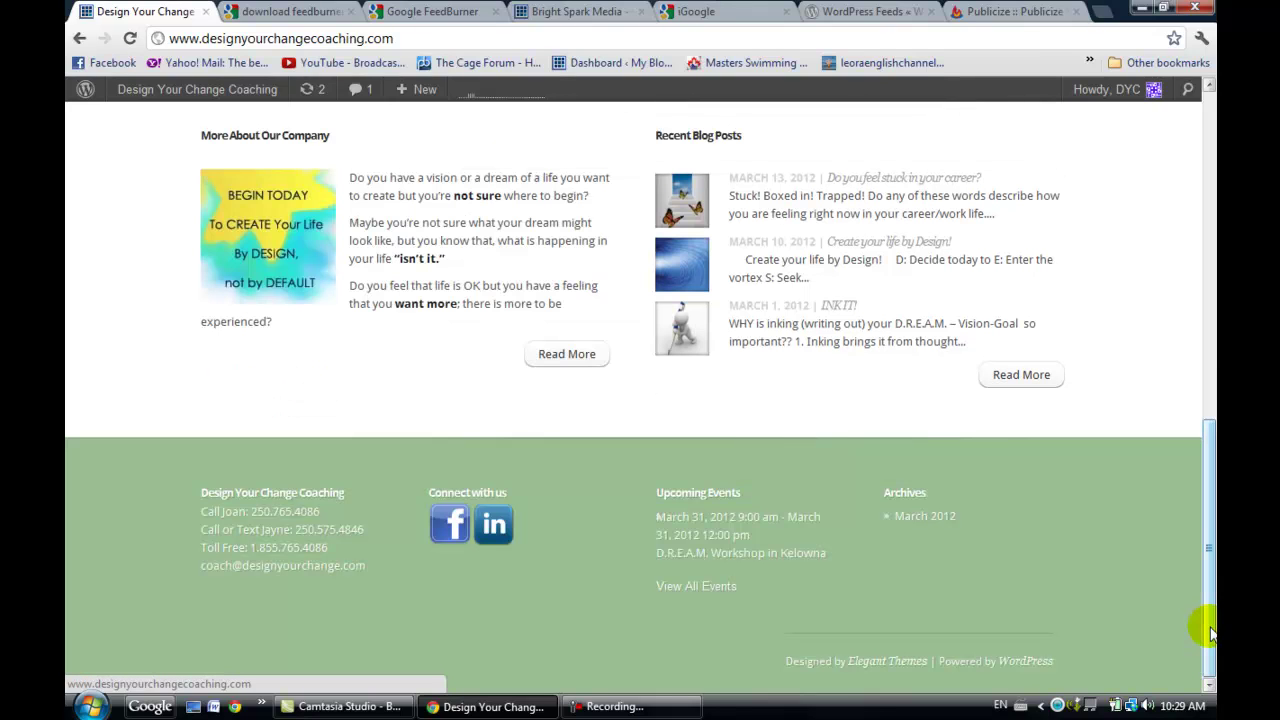
{"action": "mouse_move", "coordinate": [229, 89]}
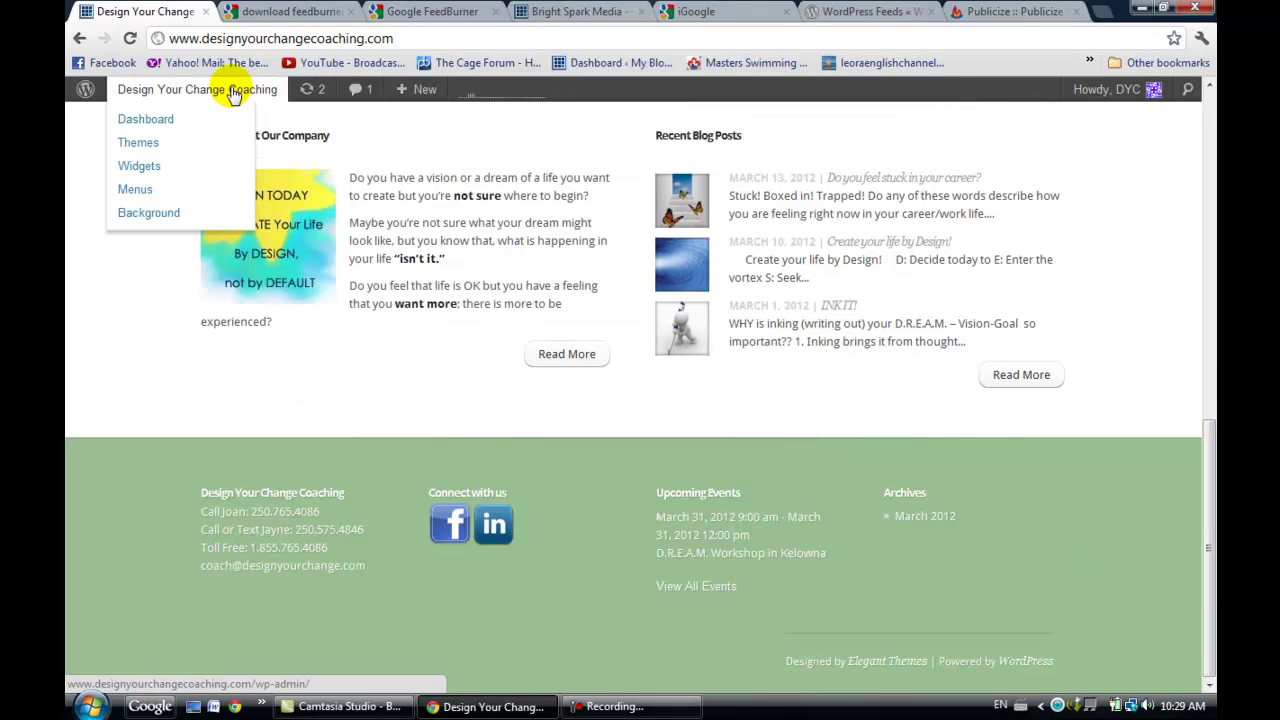
{"action": "left_click", "coordinate": [145, 167]}
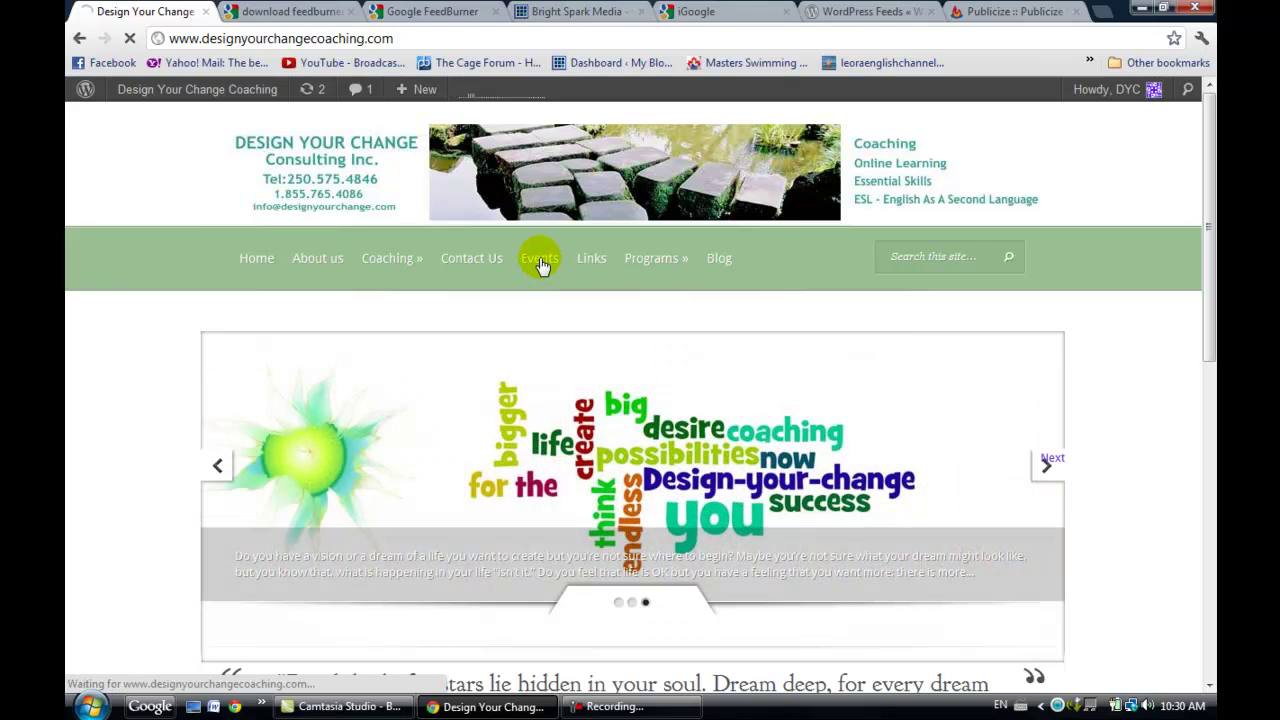
Open the live site's Events page and test the RSS icon under Connect with us in its sidebar.
{"action": "left_click", "coordinate": [540, 262]}
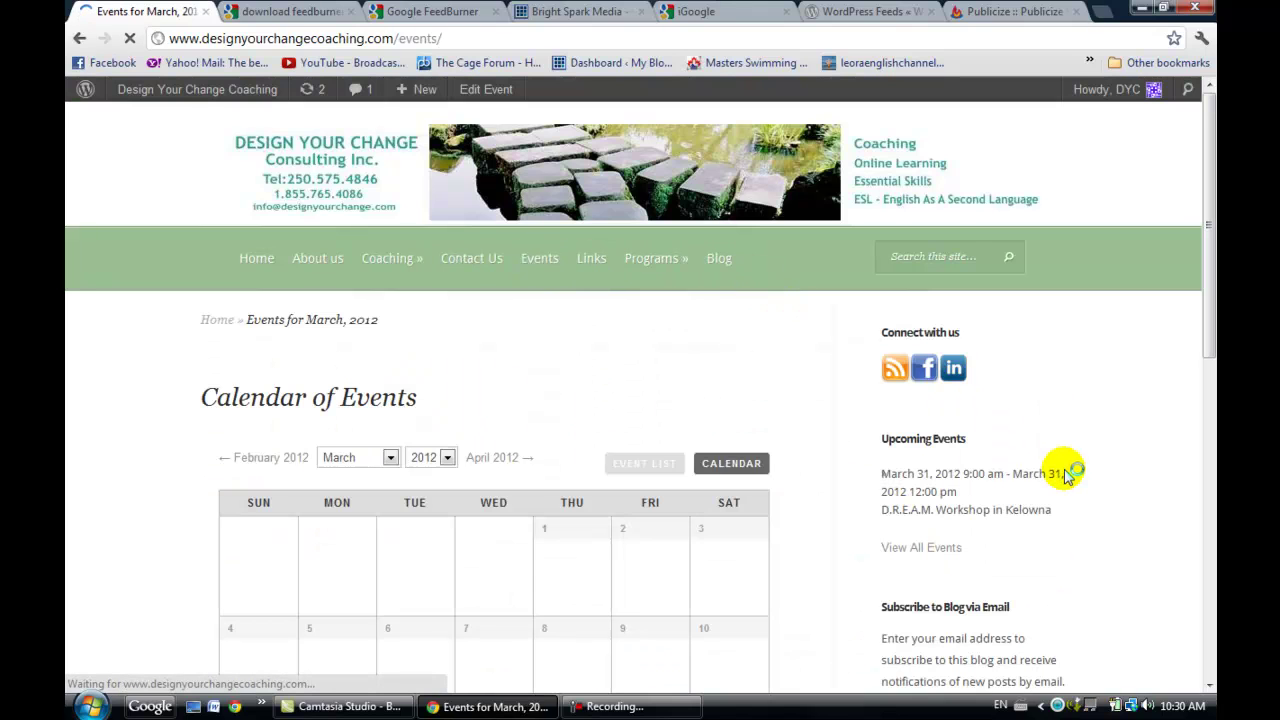
{"action": "left_click", "coordinate": [895, 372]}
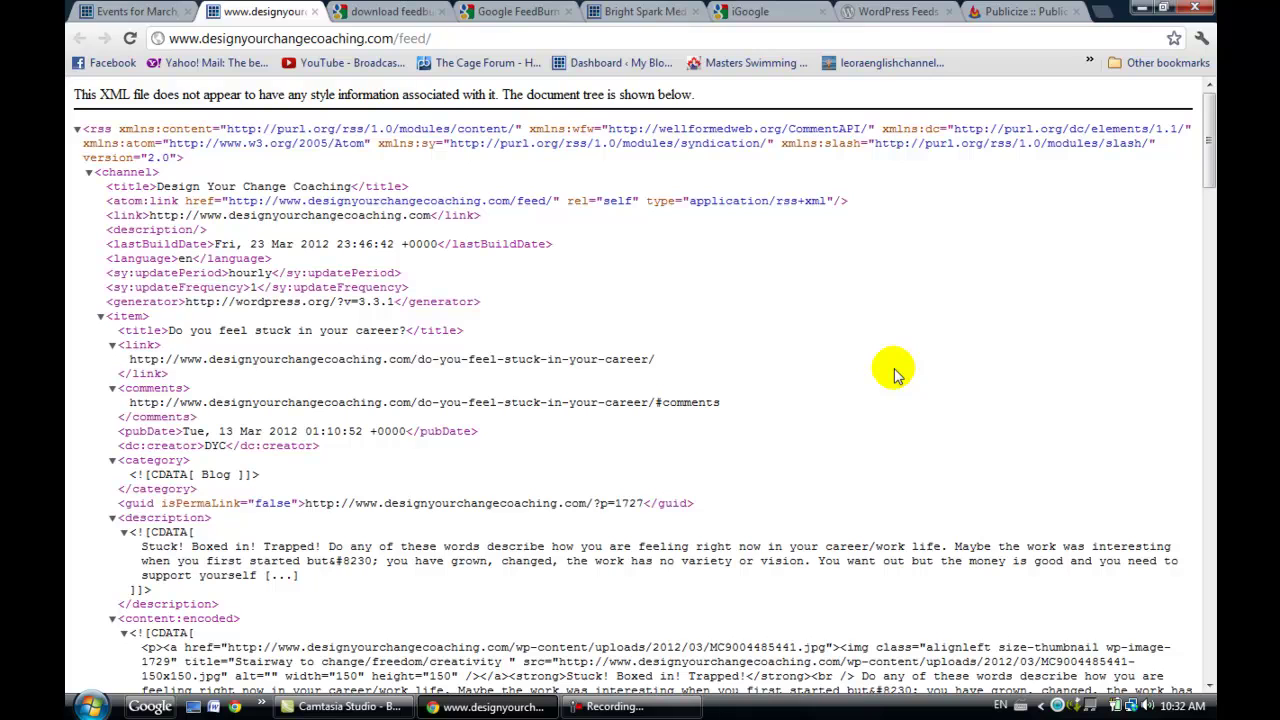
{"action": "left_click", "coordinate": [1013, 17]}
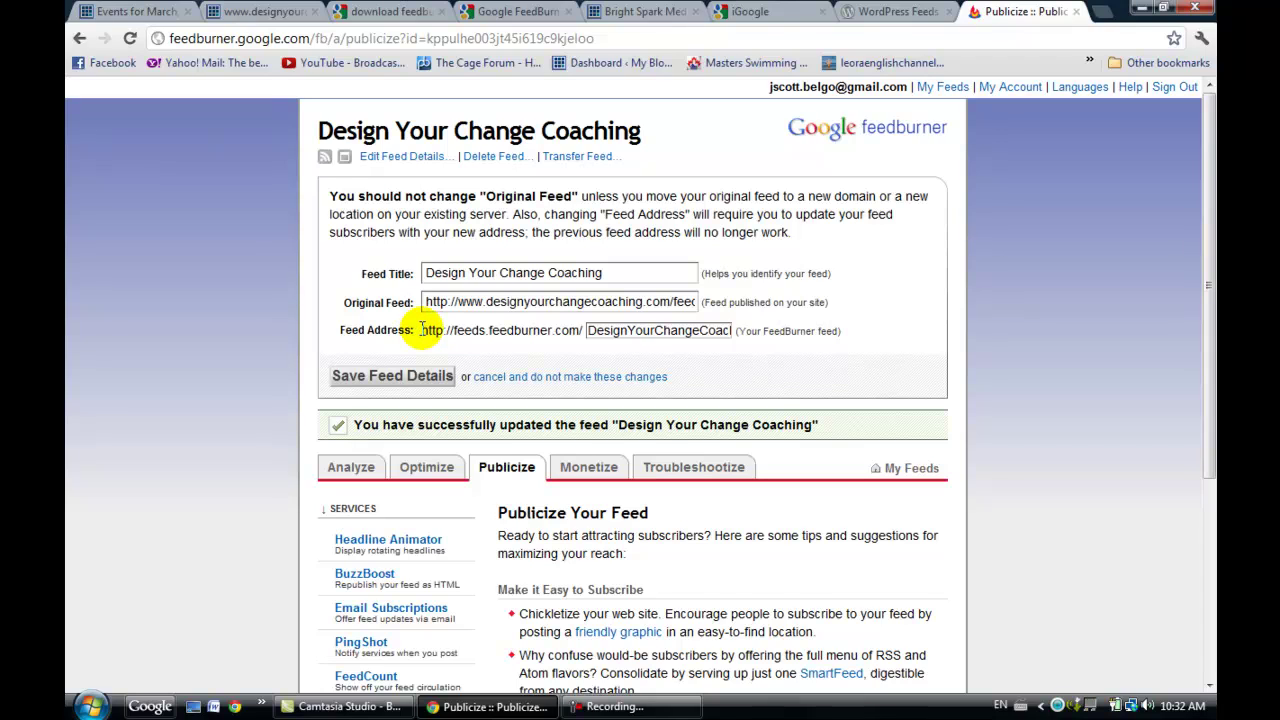
{"action": "left_click_drag", "start_coordinate": [422, 330], "coordinate": [582, 328]}
{"action": "key", "text": "ctrl+c"}
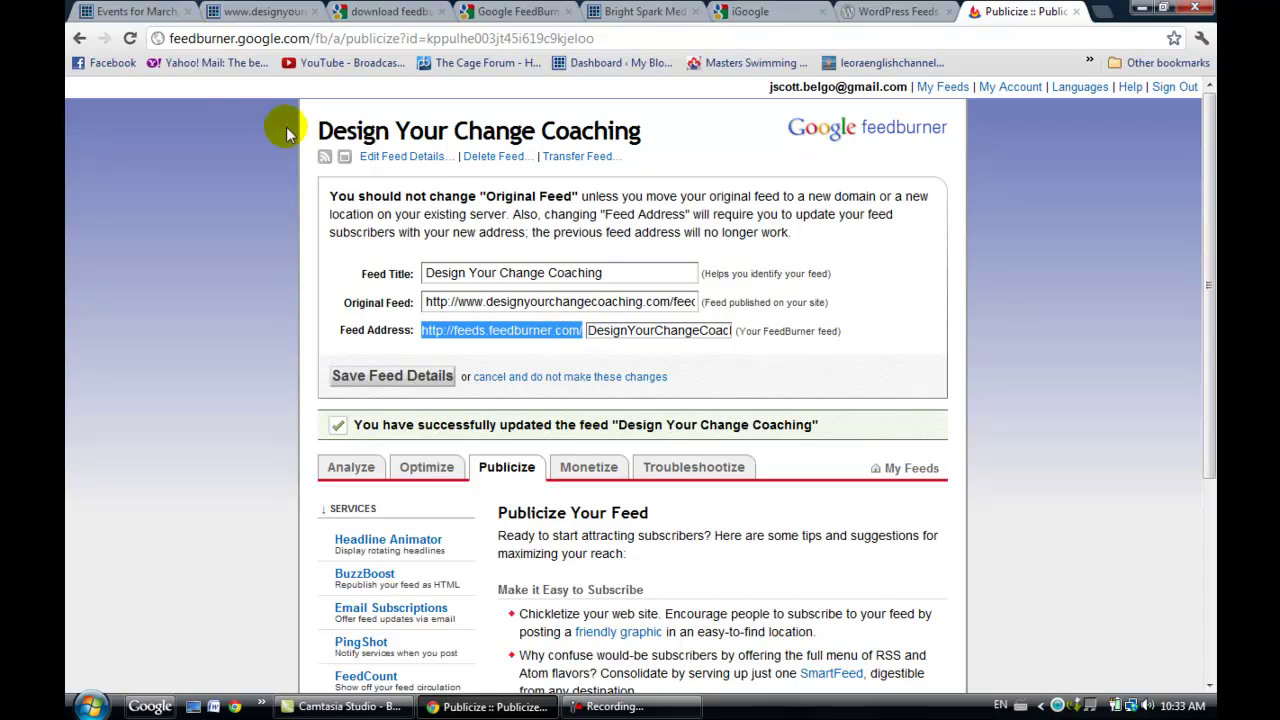
Go back to the site's WordPress dashboard, open the widgets page and expand the sidebar's Social Profiles widget.
{"action": "left_click", "coordinate": [132, 12]}
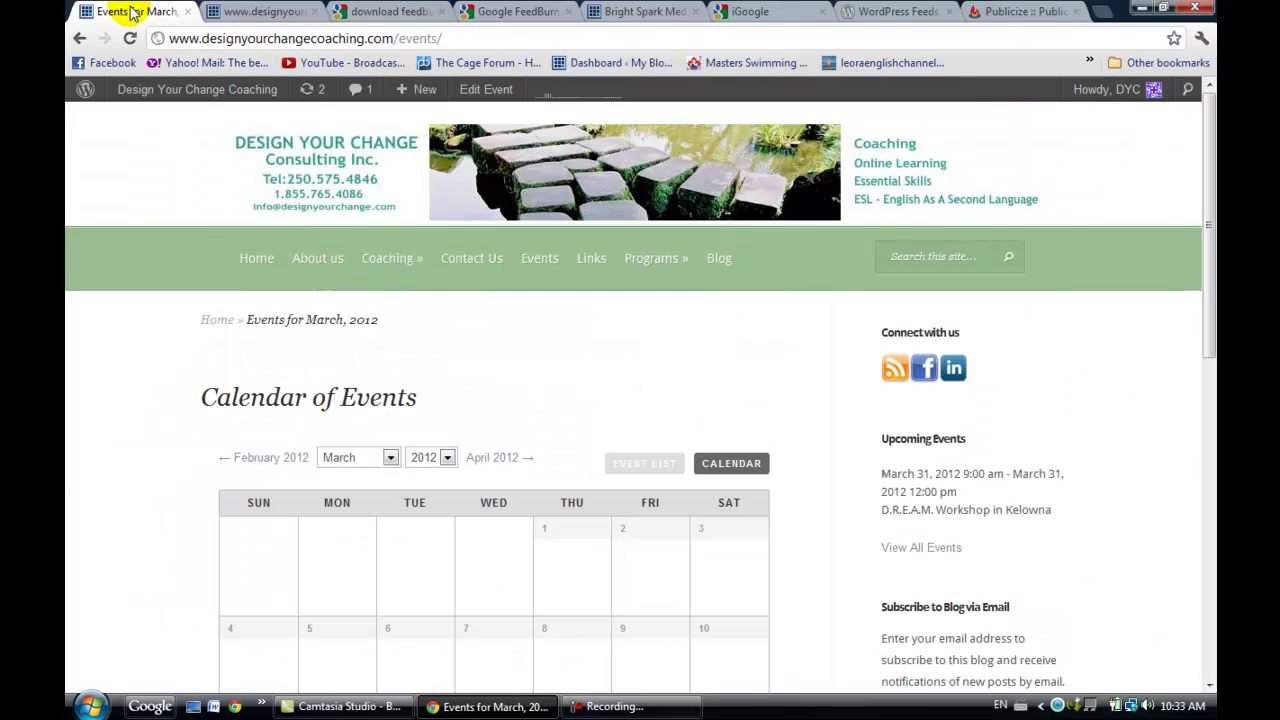
{"action": "left_click", "coordinate": [163, 91]}
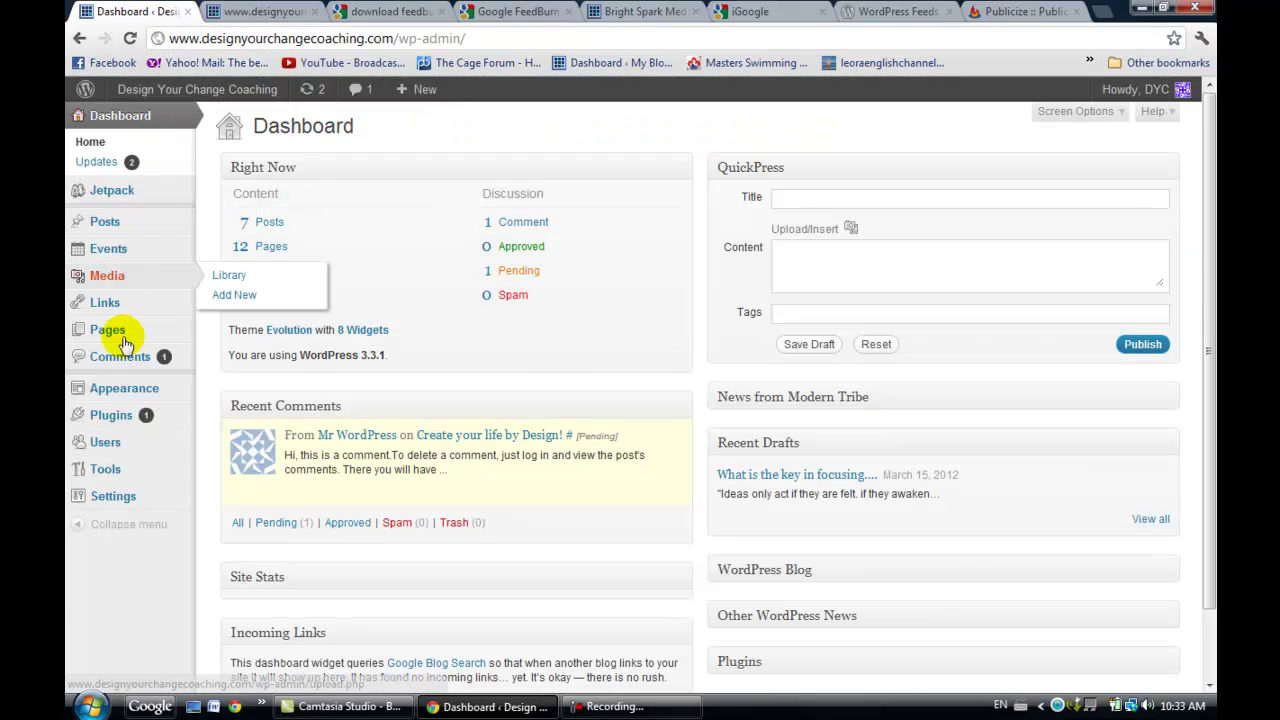
{"action": "mouse_move", "coordinate": [100, 391]}
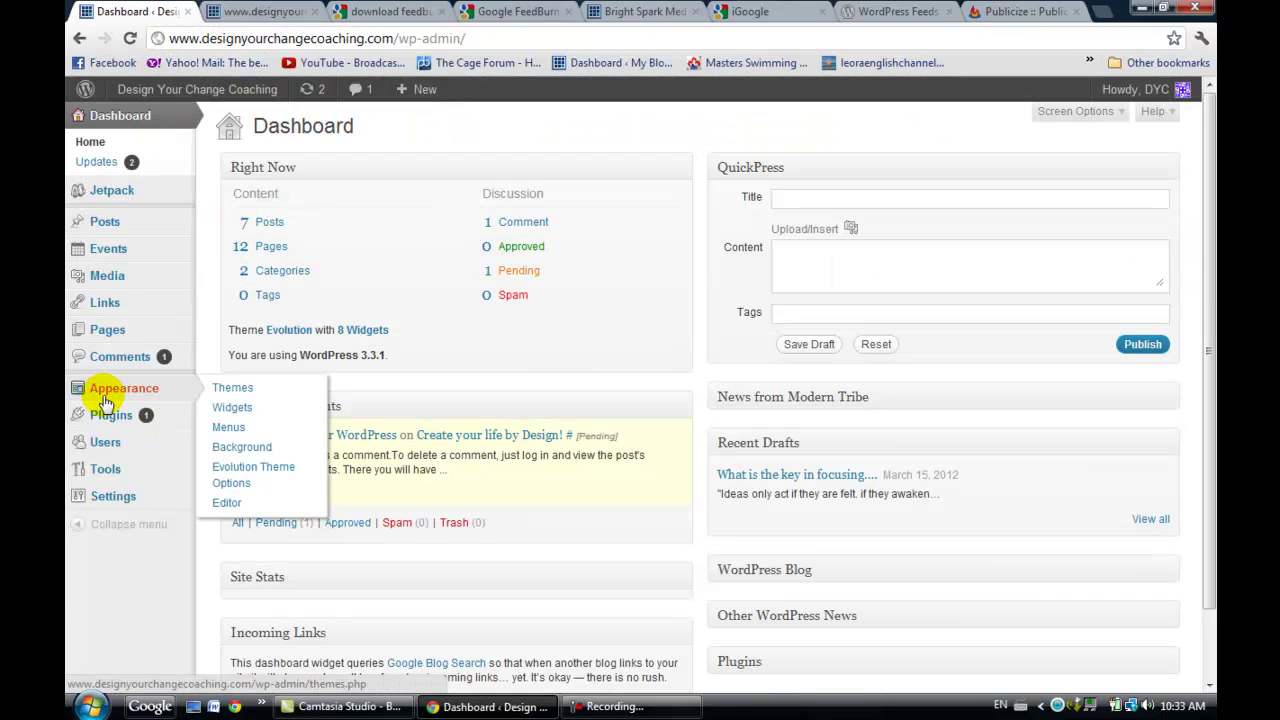
{"action": "left_click", "coordinate": [236, 409]}
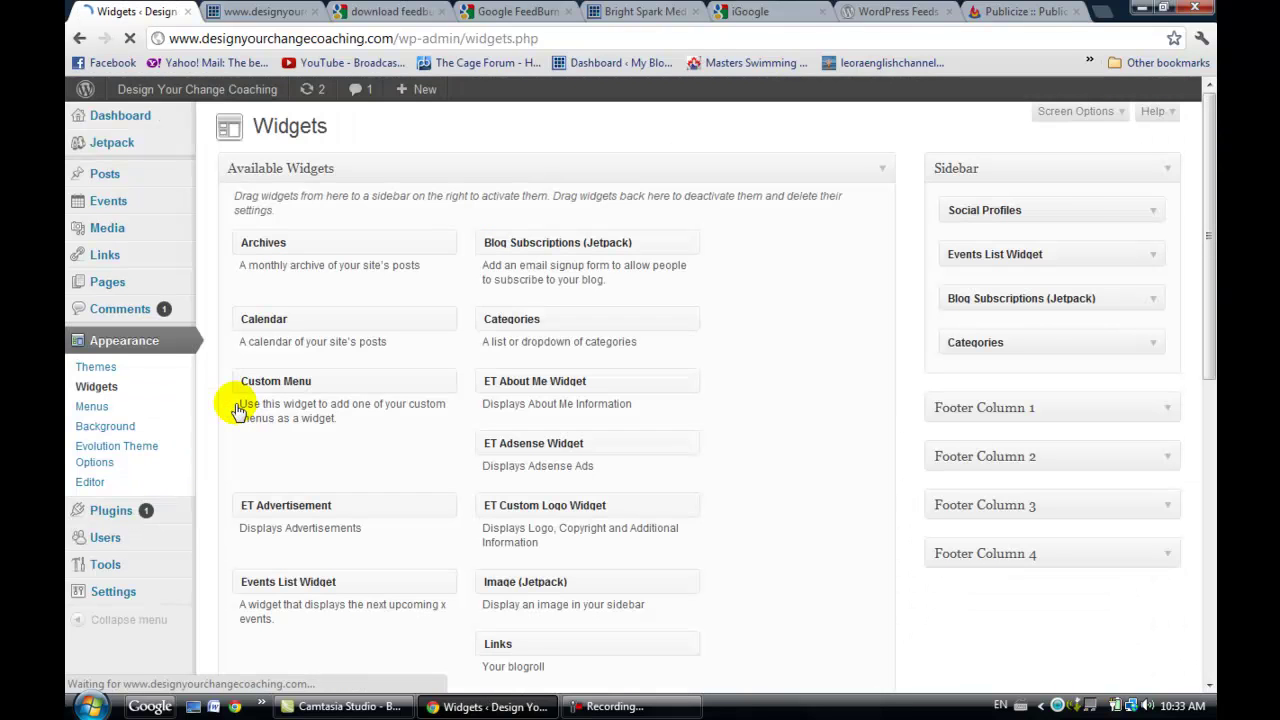
{"action": "left_click", "coordinate": [1153, 211]}
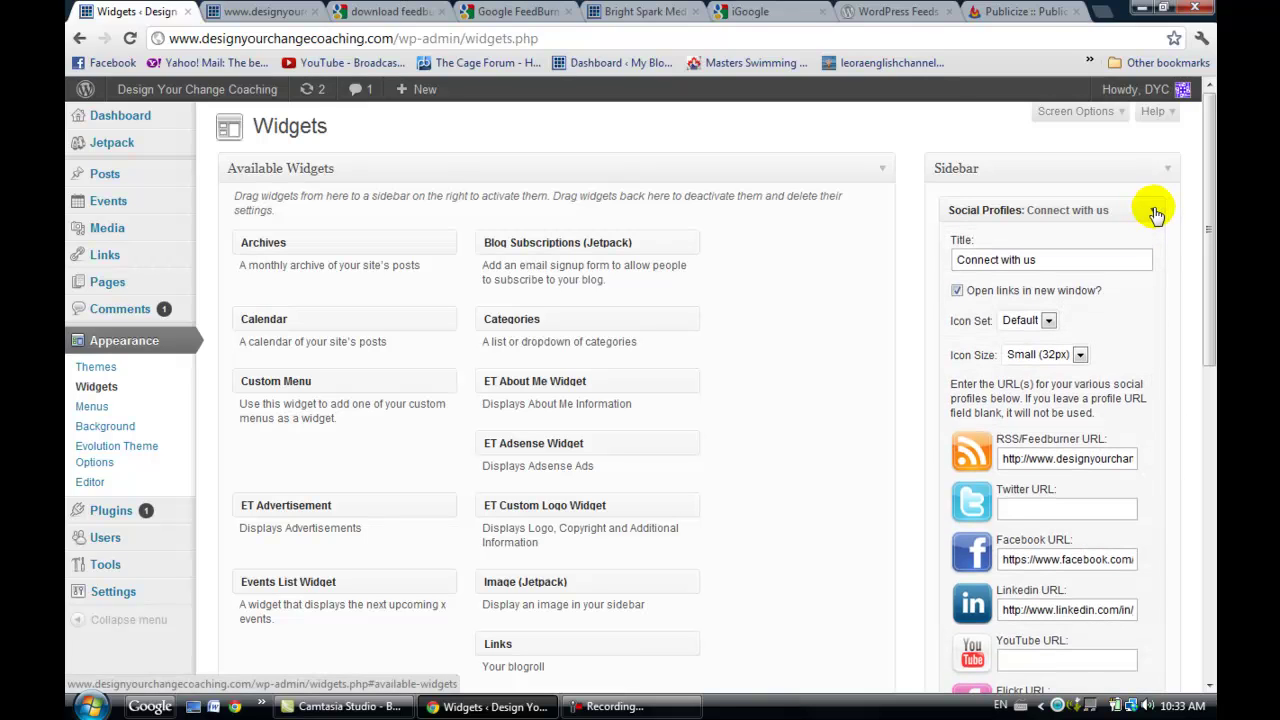
{"action": "triple_click", "coordinate": [1066, 455]}
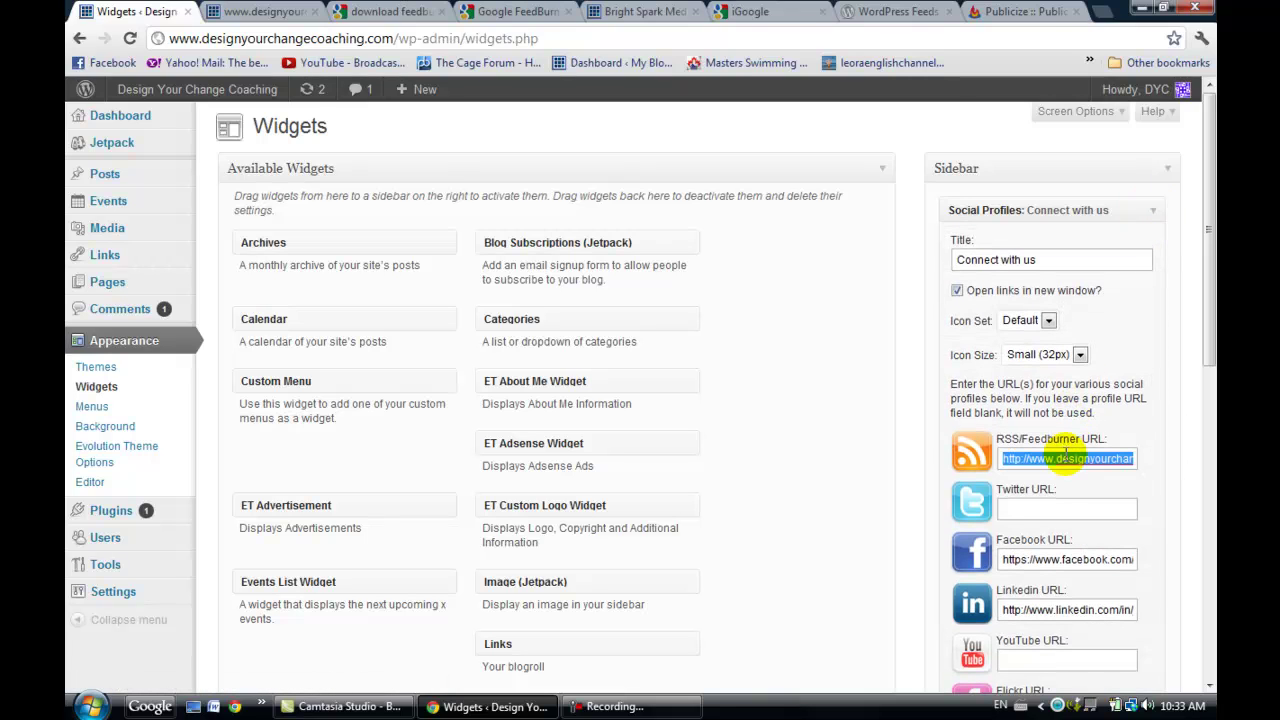
{"action": "left_click", "coordinate": [1026, 456]}
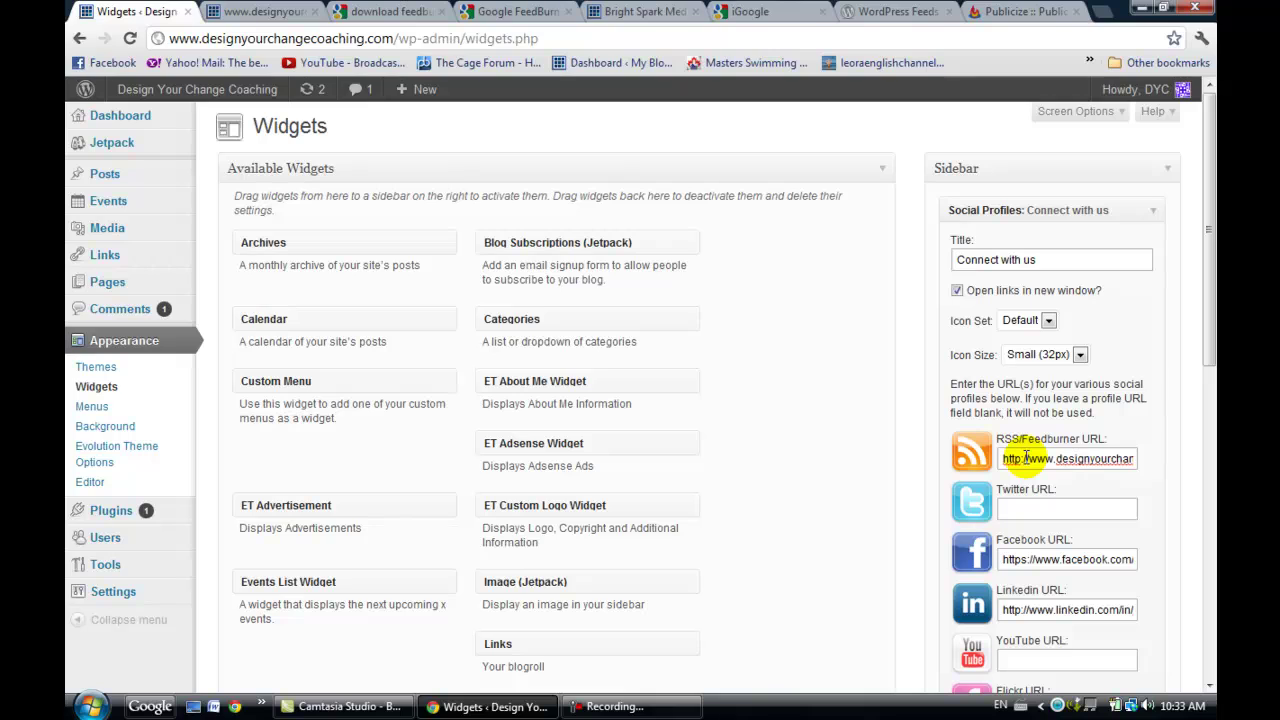
{"action": "key", "text": "Delete"}
{"action": "key", "text": "Delete"}
{"action": "key", "text": "Delete"}
{"action": "key", "text": "Delete"}
{"action": "key", "text": "Delete"}
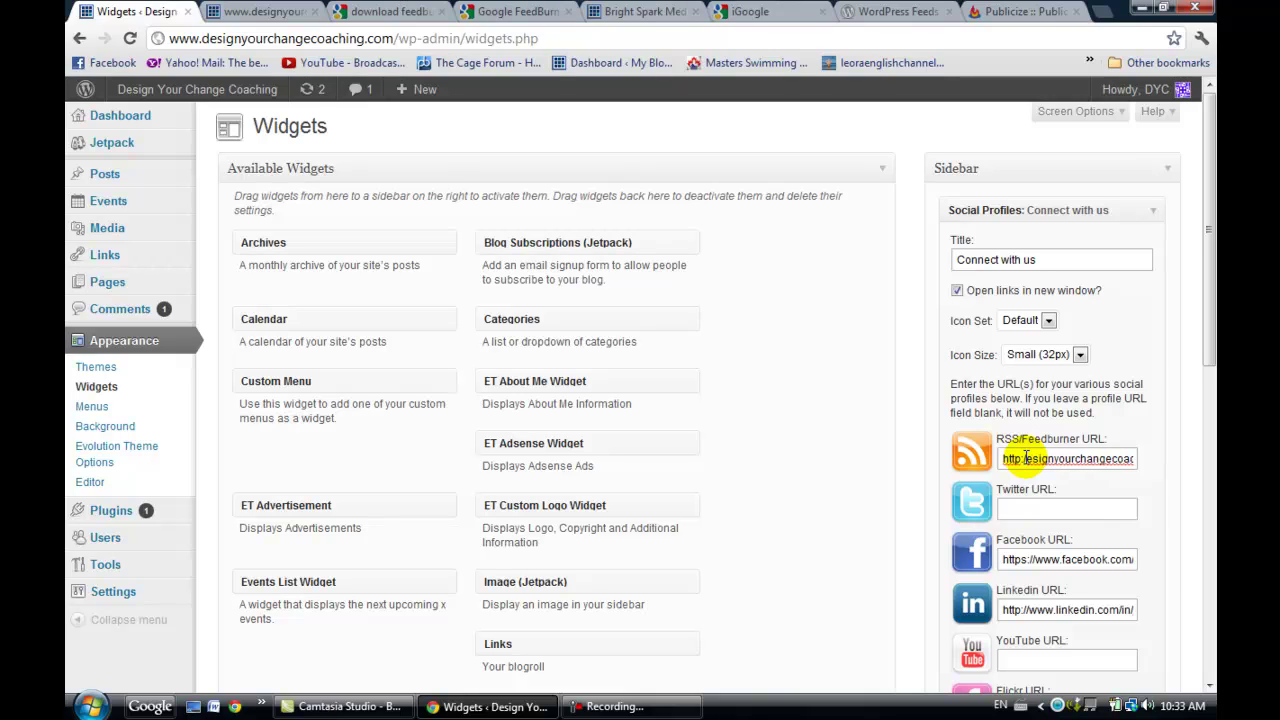
{"action": "key", "text": "shift+Home"}
{"action": "key", "text": "Delete"}
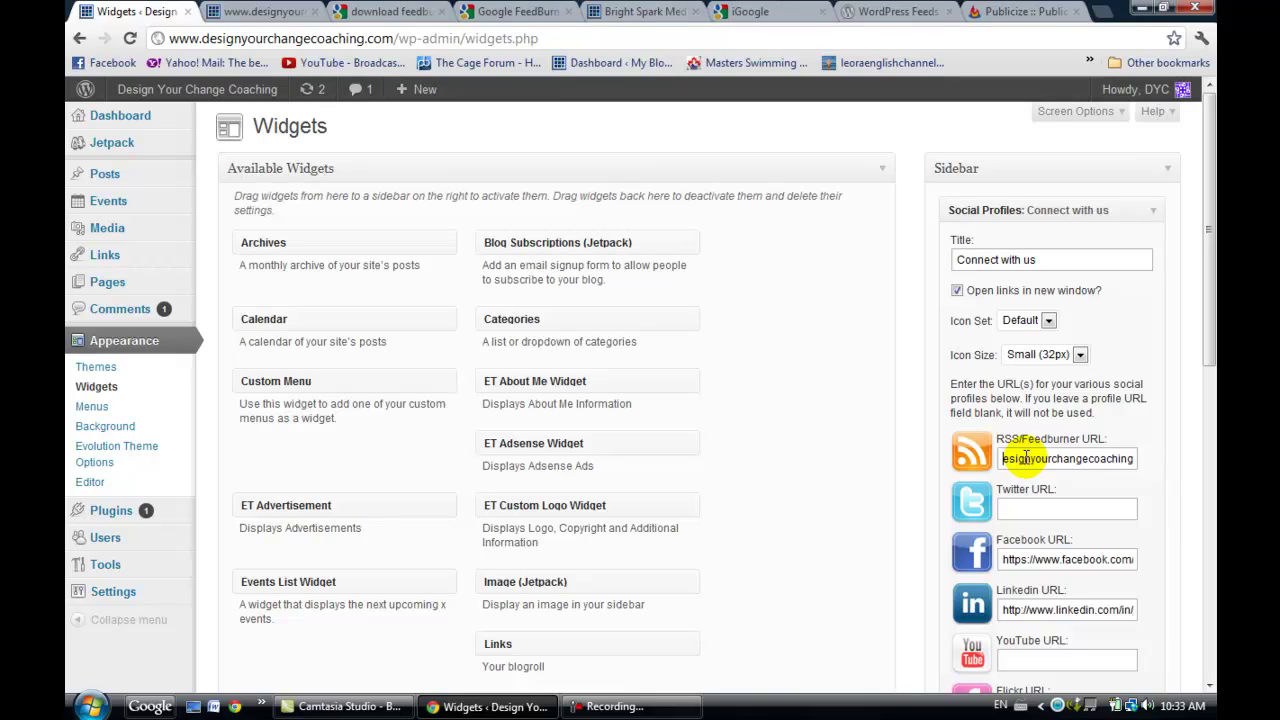
{"action": "key", "text": "ctrl+v"}
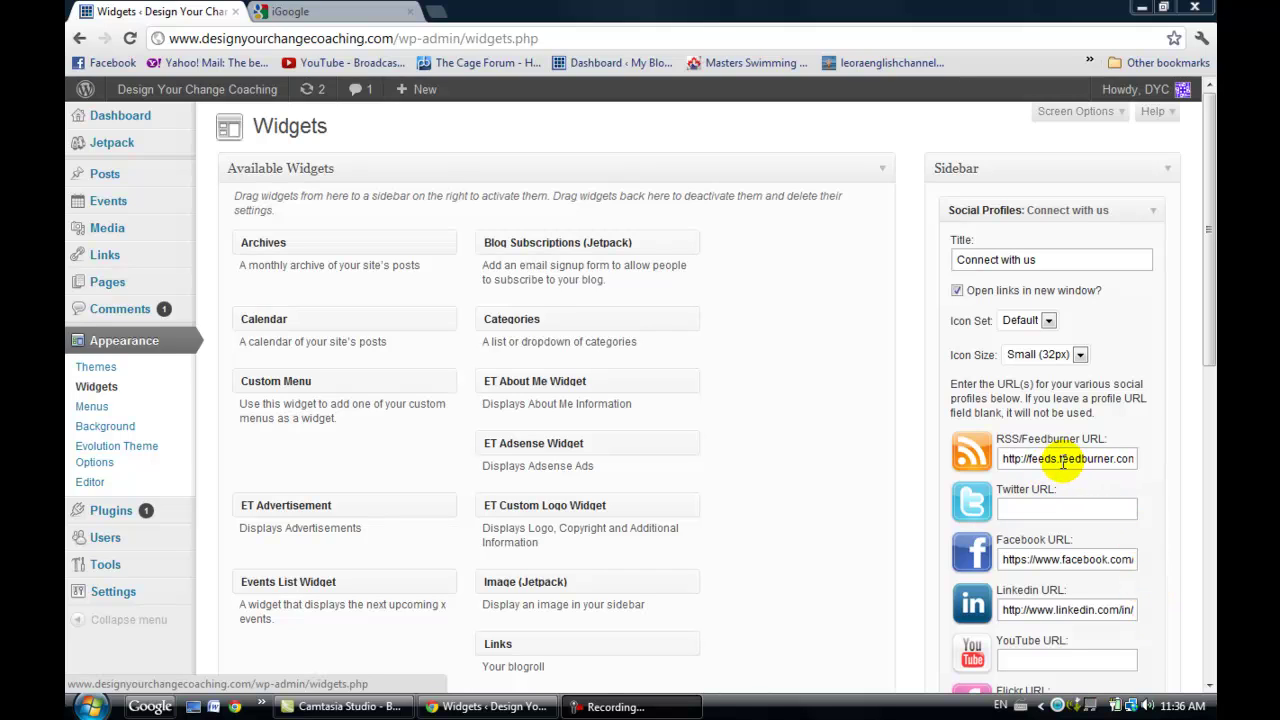
Open the live site's Events page and follow the sidebar's RSS icon to the FeedBurner subscription page.
{"action": "left_click", "coordinate": [239, 95]}
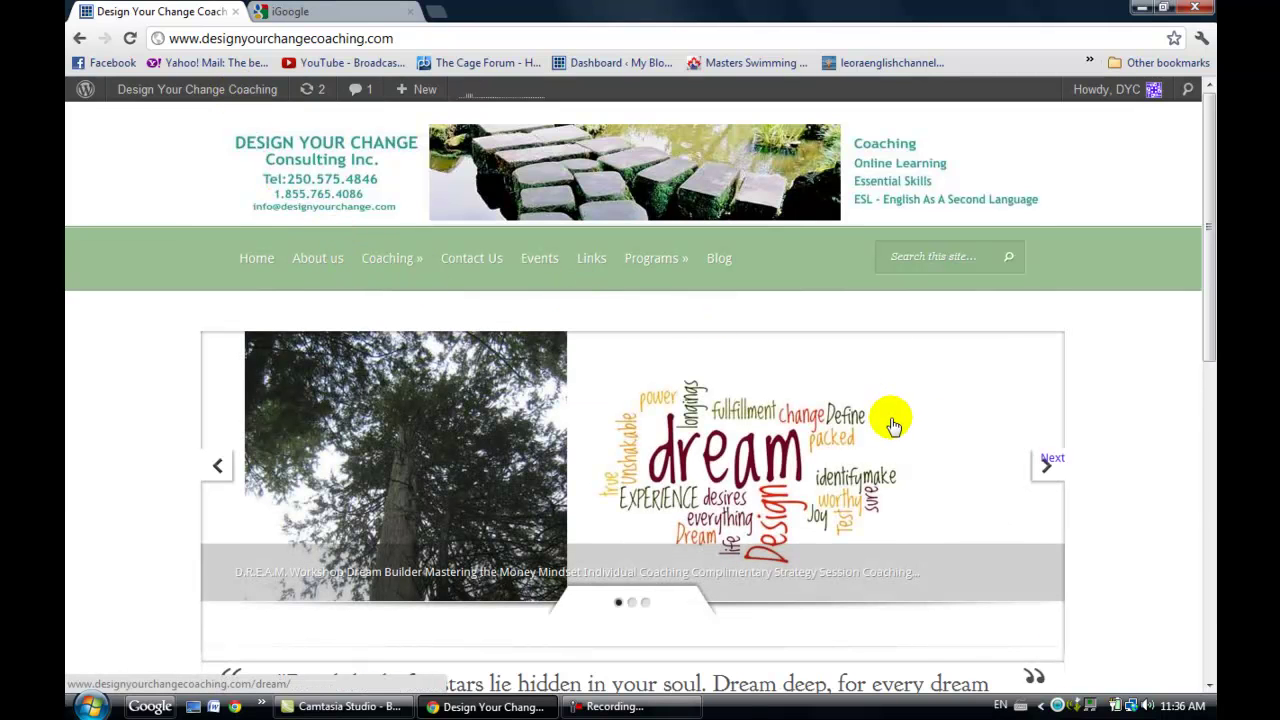
{"action": "left_click", "coordinate": [545, 265]}
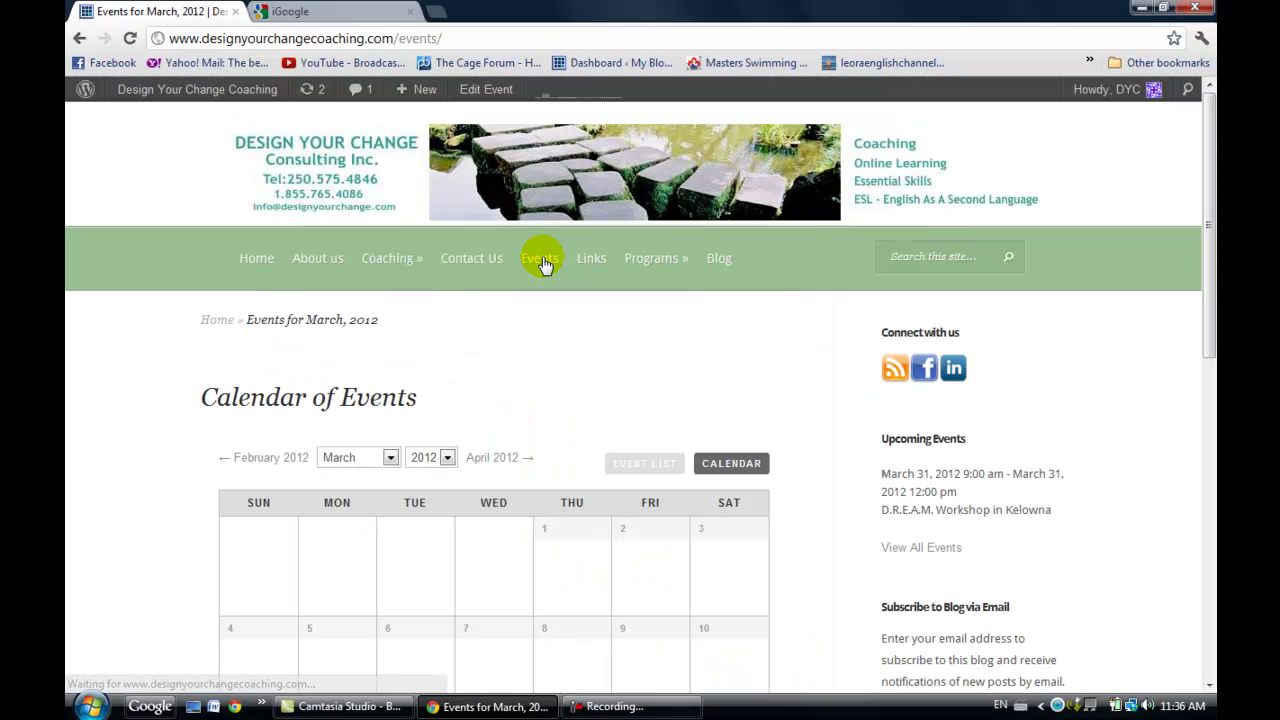
{"action": "left_click", "coordinate": [895, 370]}
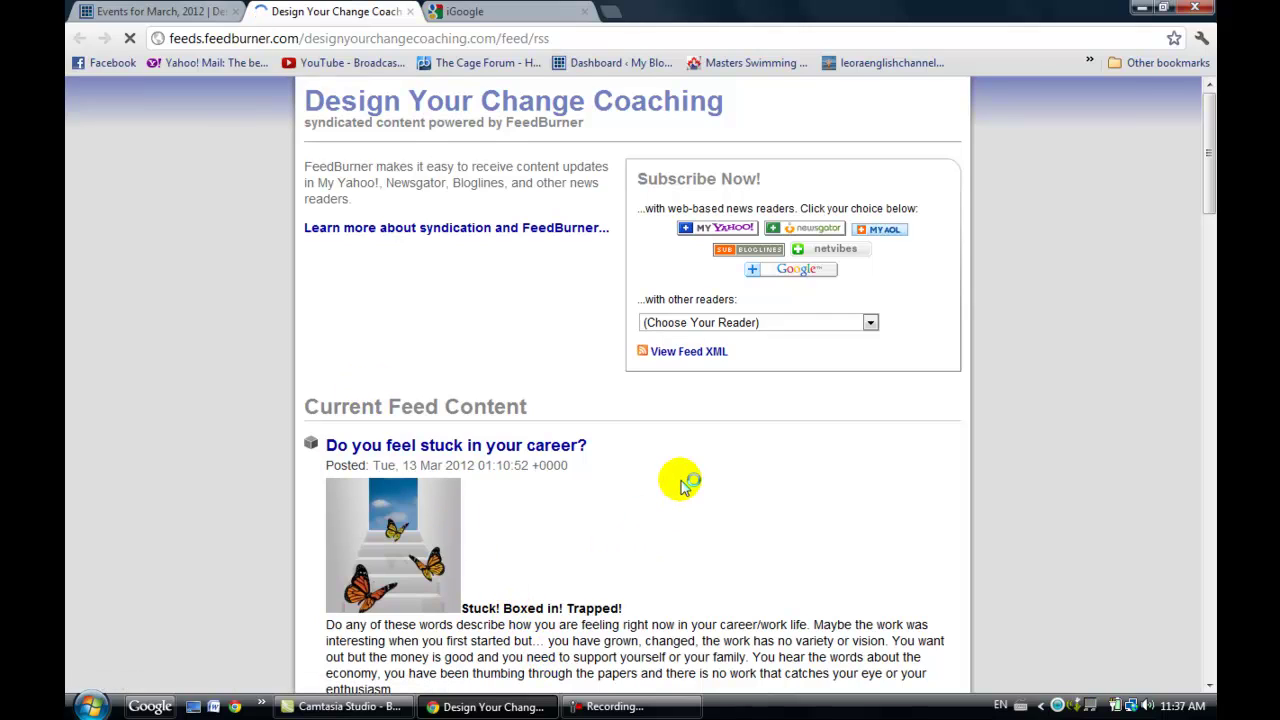
Subscribe to the feed with Google, adding it to the Google homepage, and expand the story "Do you feel stuck in your career?".
{"action": "left_click", "coordinate": [797, 272]}
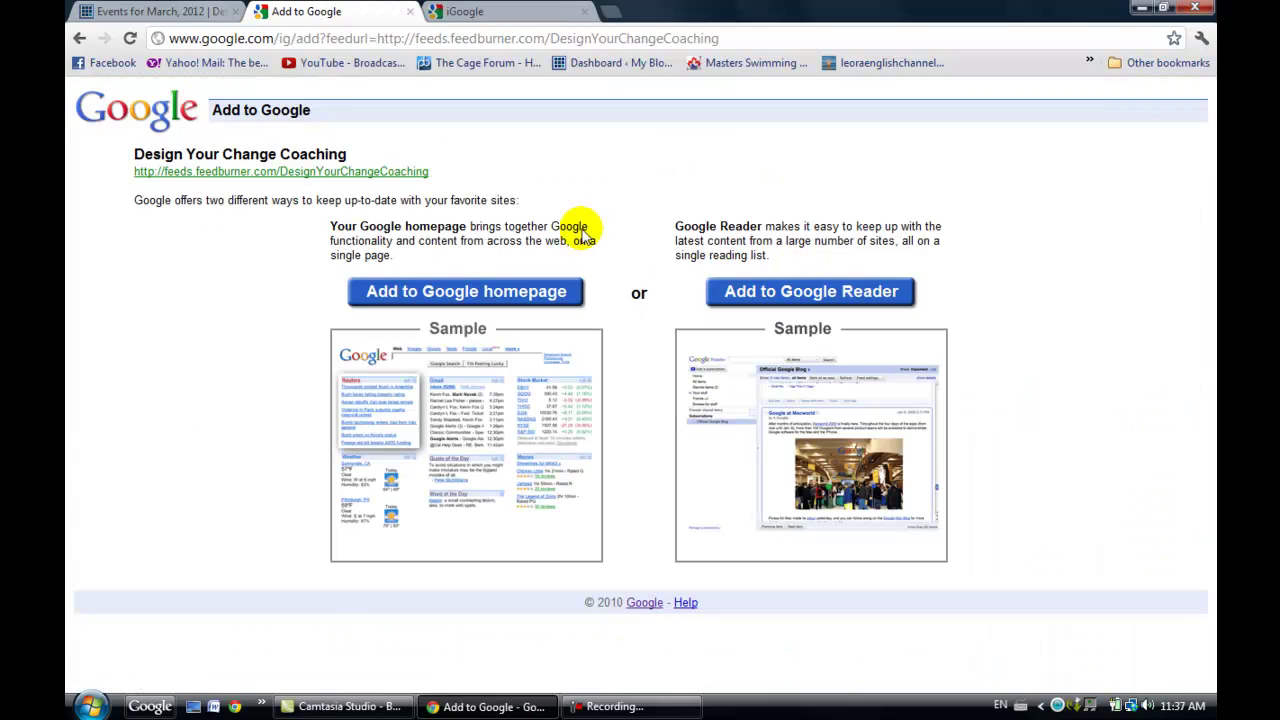
{"action": "left_click", "coordinate": [458, 291]}
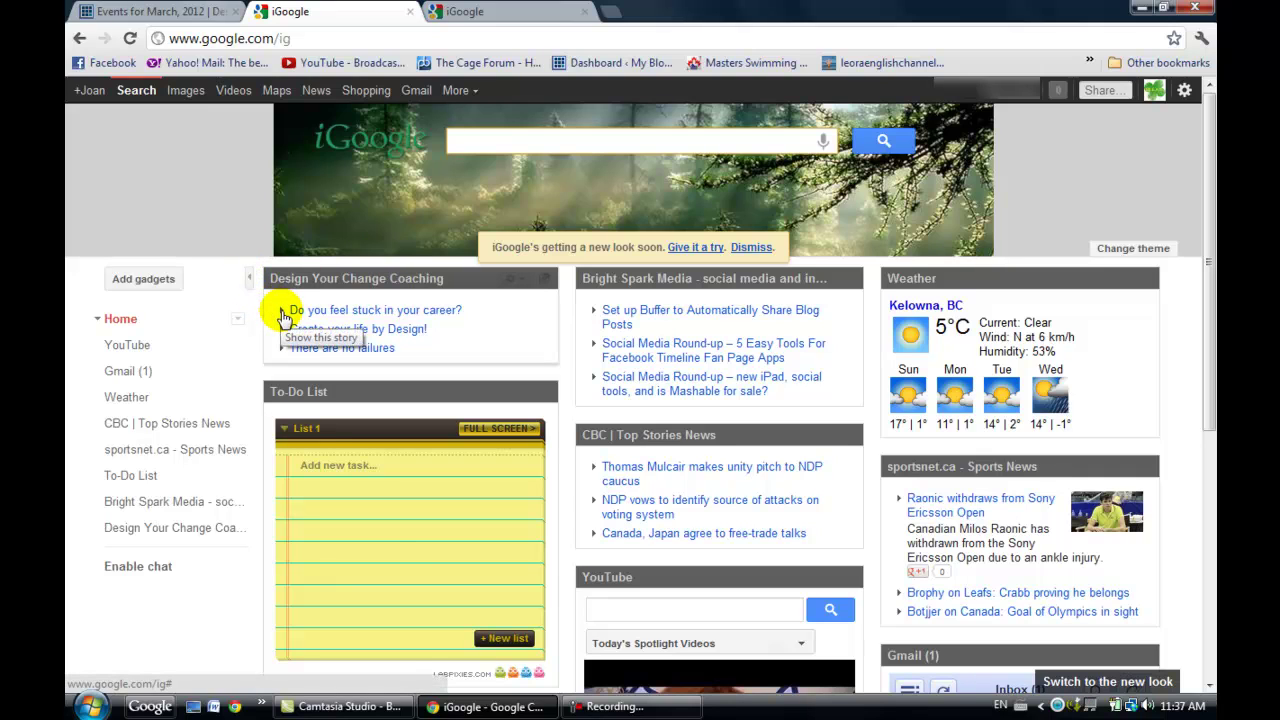
{"action": "left_click", "coordinate": [283, 313]}
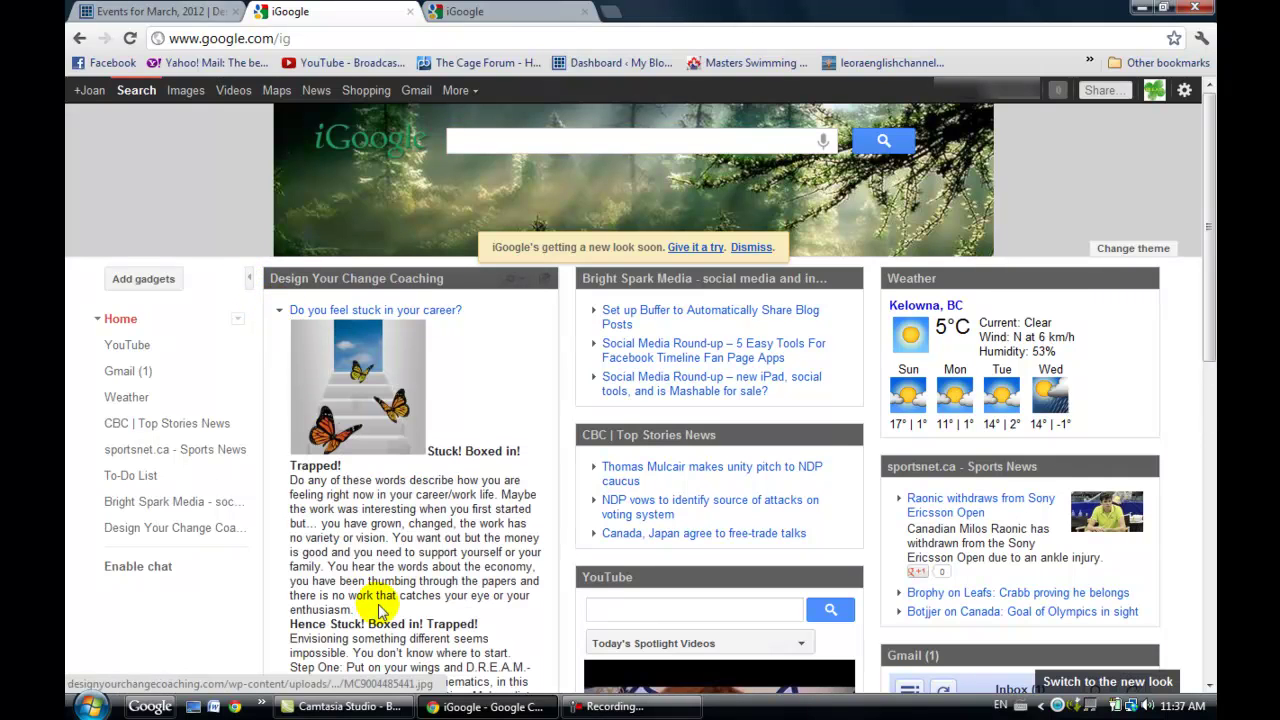